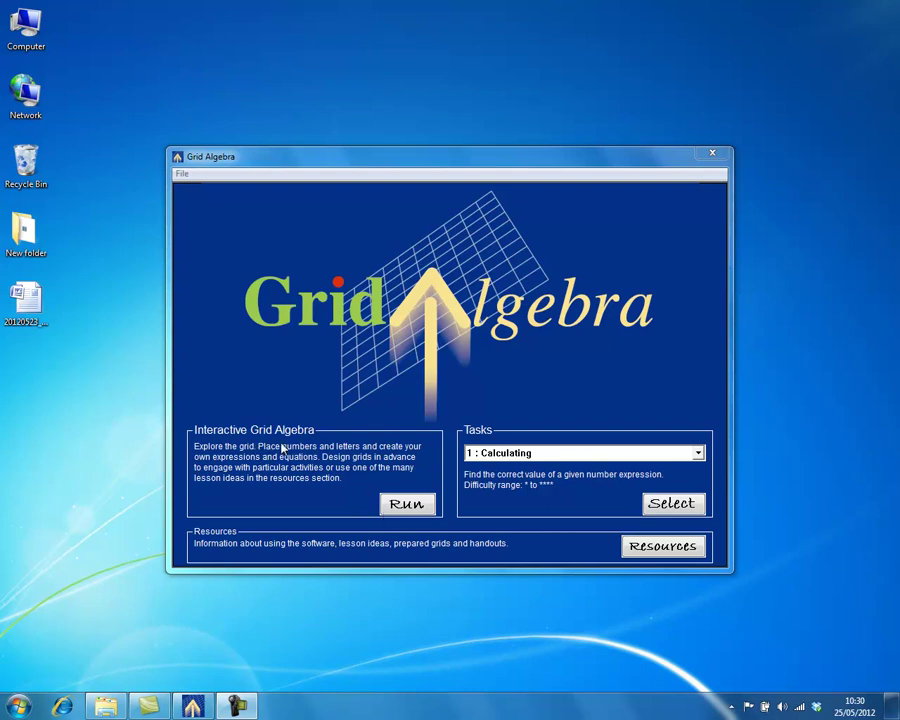
Start Interactive Grid Algebra and move the floating tools palette closer to the grid
left_click(407, 505)
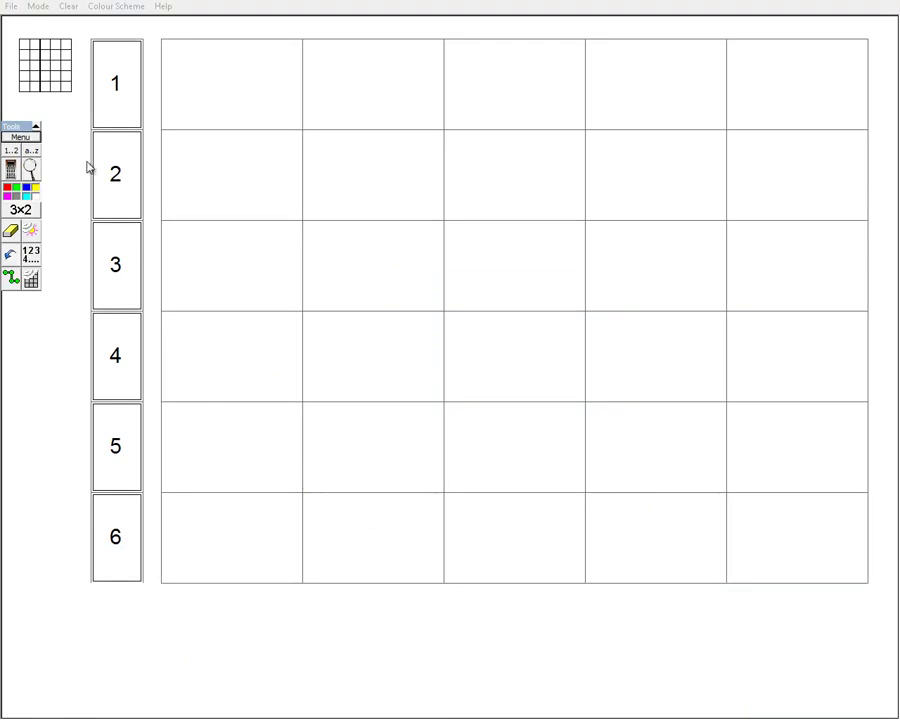
left_click_drag(20, 131, 44, 155)
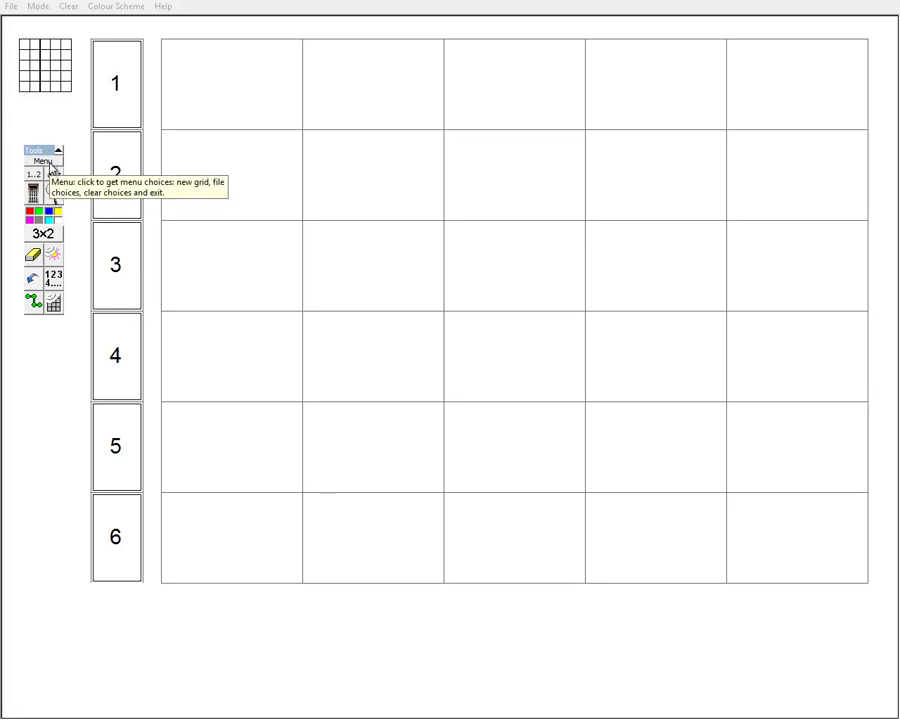
Create a new grid with 5 columns, timestables 1 to 2 and negatives disallowed, and fill it with its numbers
left_click(45, 162)
left_click(60, 177)
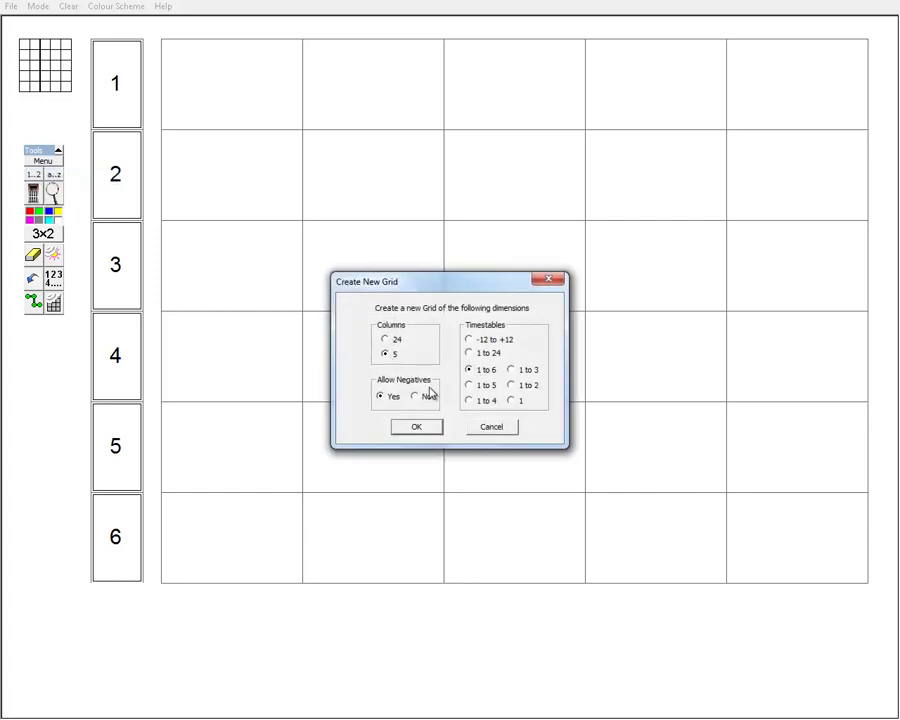
left_click(418, 398)
left_click(434, 426)
left_click(491, 402)
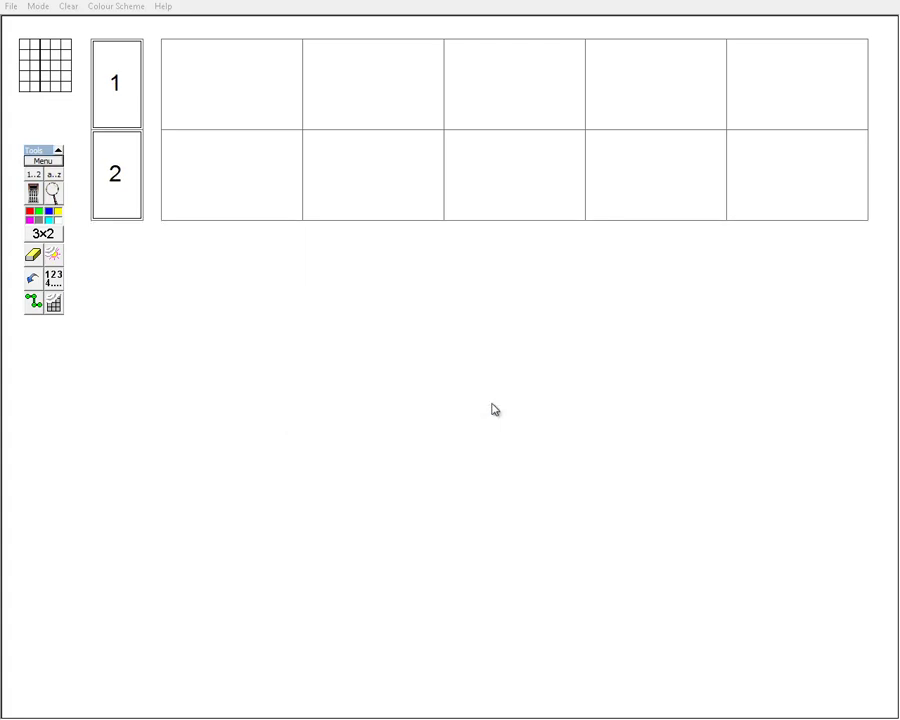
left_click(58, 287)
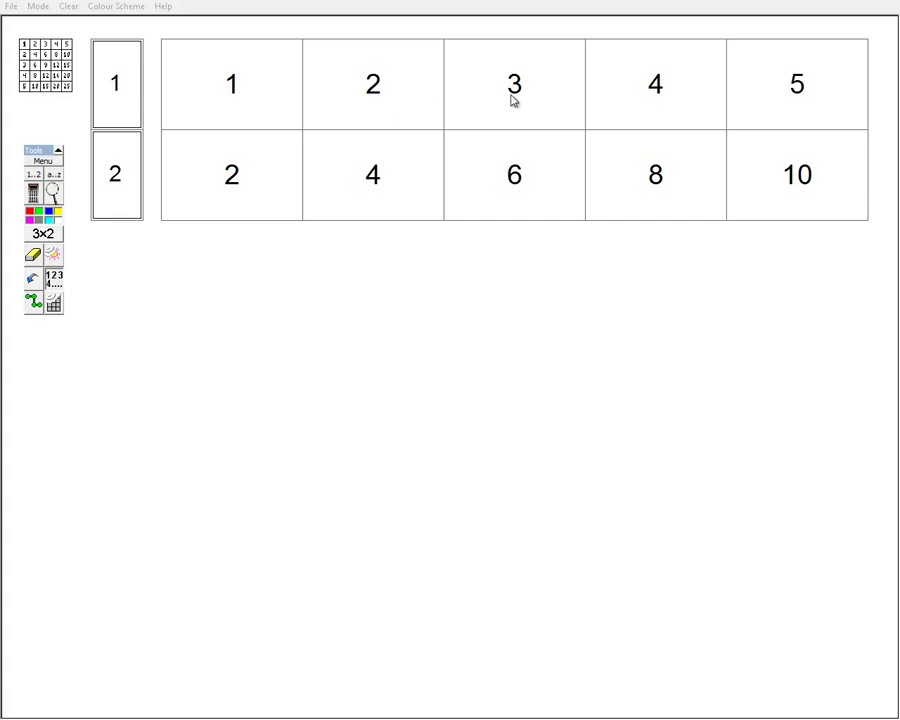
Move the 2 in row 1 onto the cell holding 3 to build the expression 2+1
left_click(377, 100)
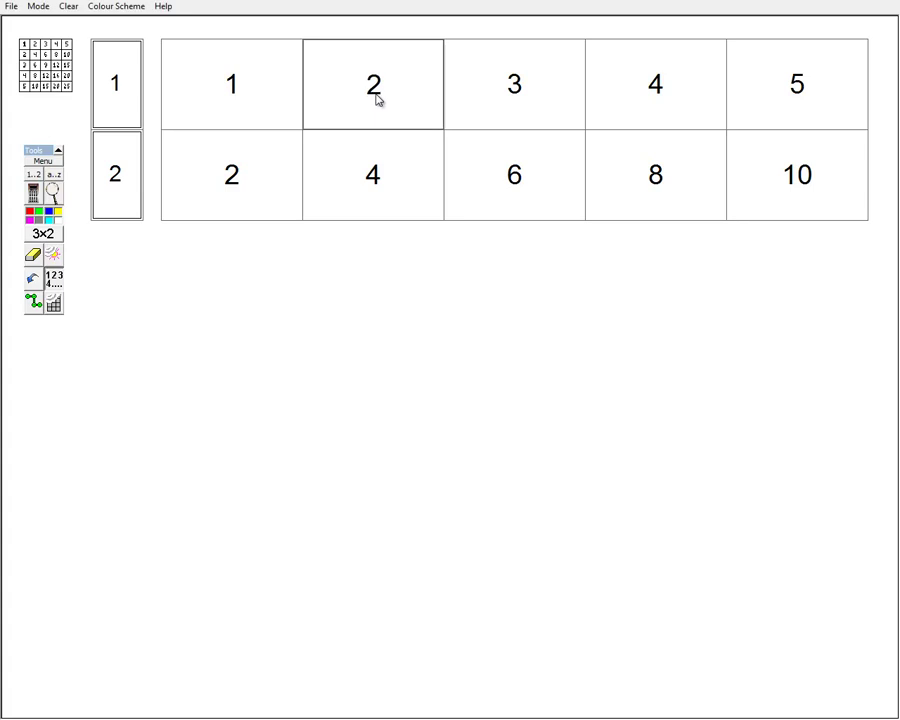
left_click_drag(377, 100, 506, 104)
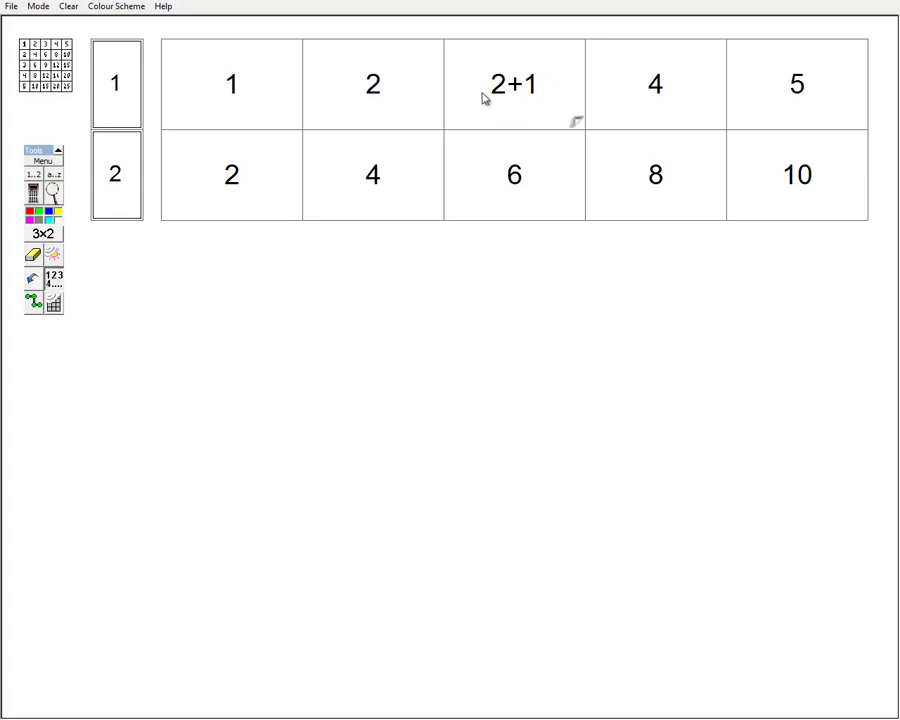
left_click_drag(376, 98, 488, 104)
left_click_drag(374, 101, 520, 105)
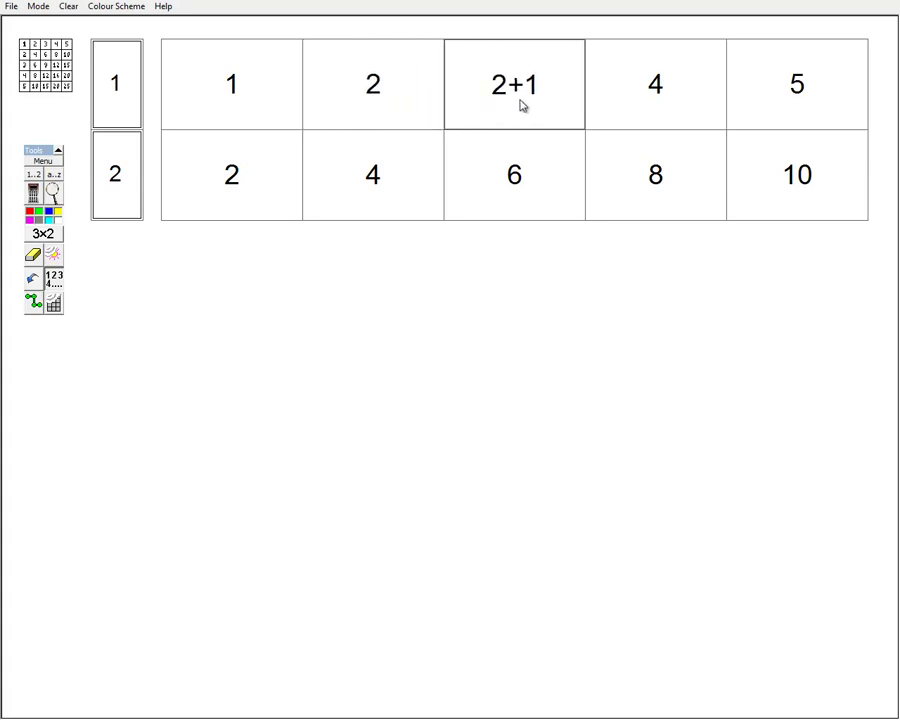
left_click_drag(378, 98, 515, 102)
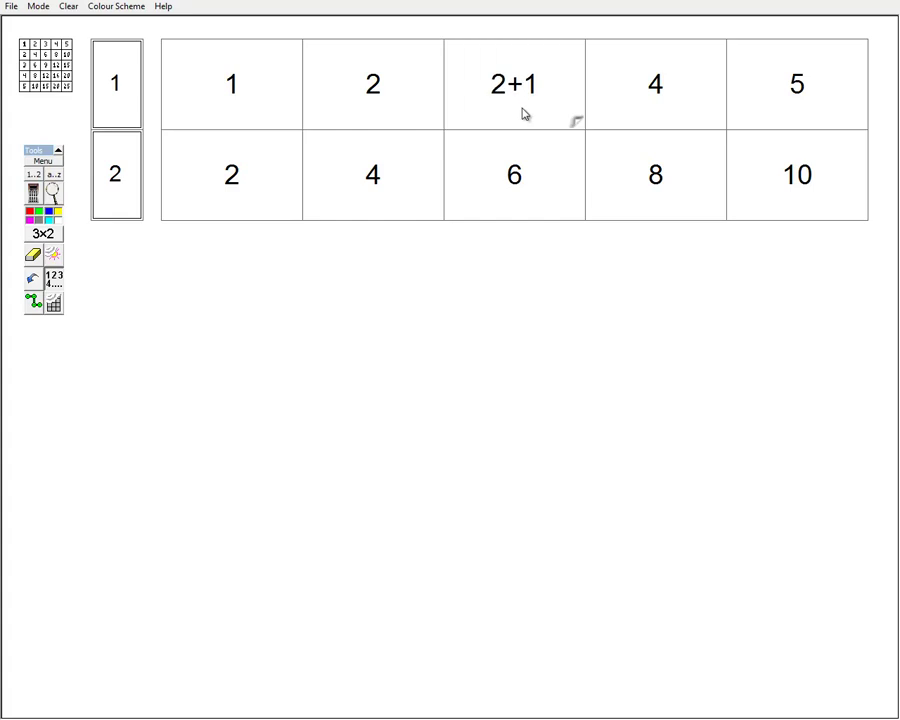
Flip repeatedly through the stacked expressions in the third cell of row 1
left_click(578, 124)
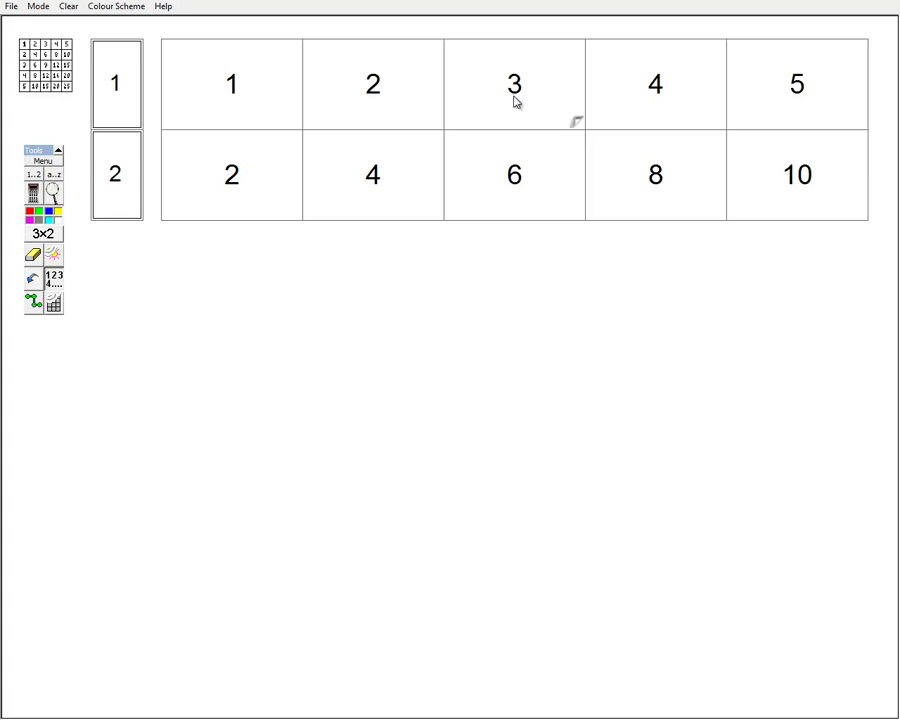
left_click(578, 124)
left_click(580, 124)
left_click(580, 124)
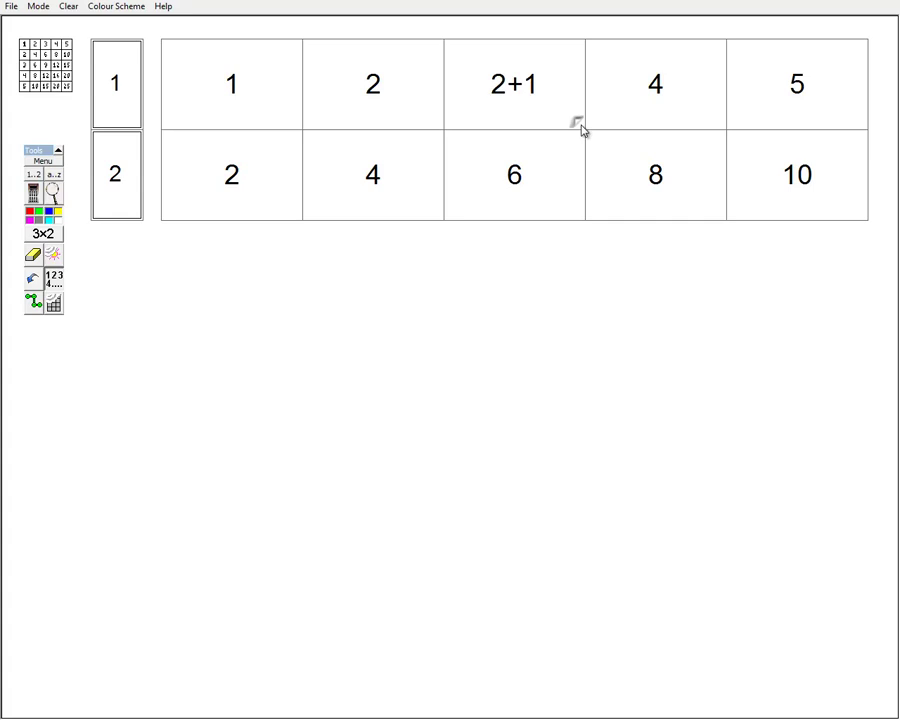
left_click(580, 124)
left_click(580, 124)
Move the 5 in row 1 onto the first cell to build 5−4, and flip through that cell's expressions
left_click(799, 96)
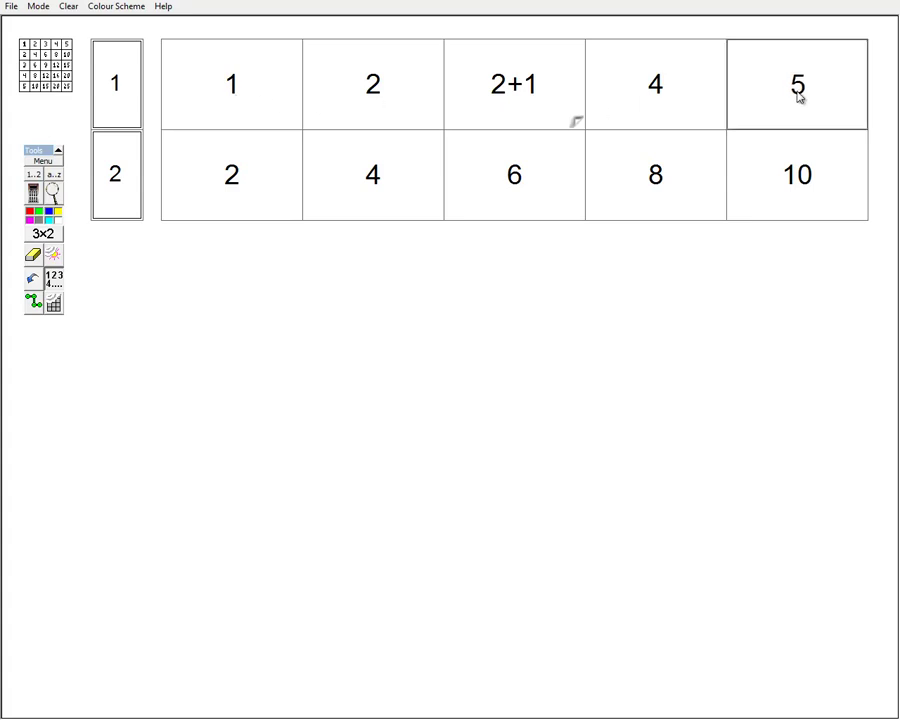
left_click_drag(792, 96, 241, 100)
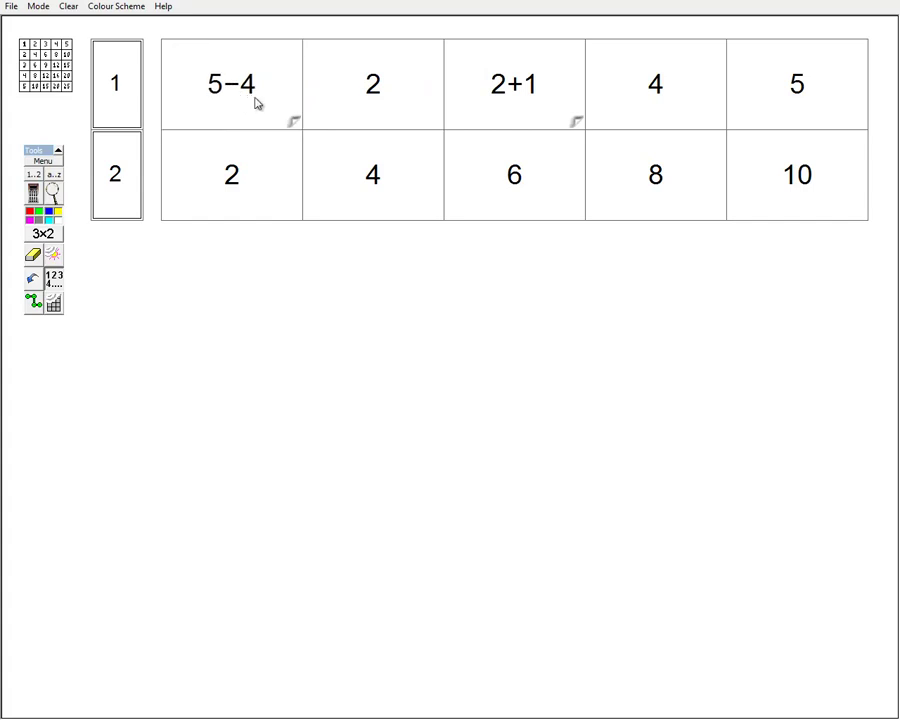
left_click(298, 124)
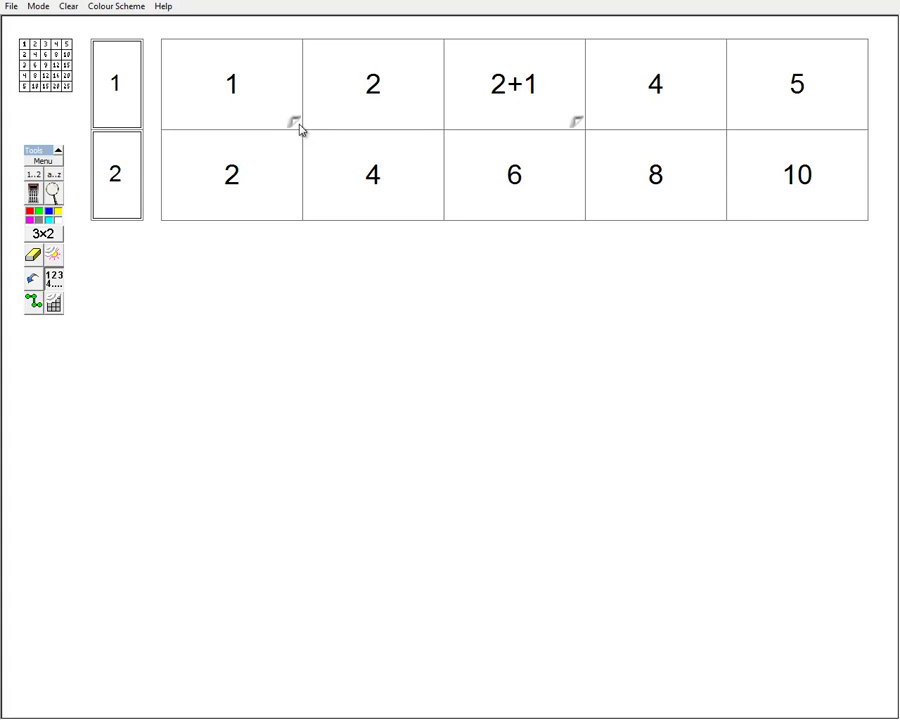
left_click(298, 124)
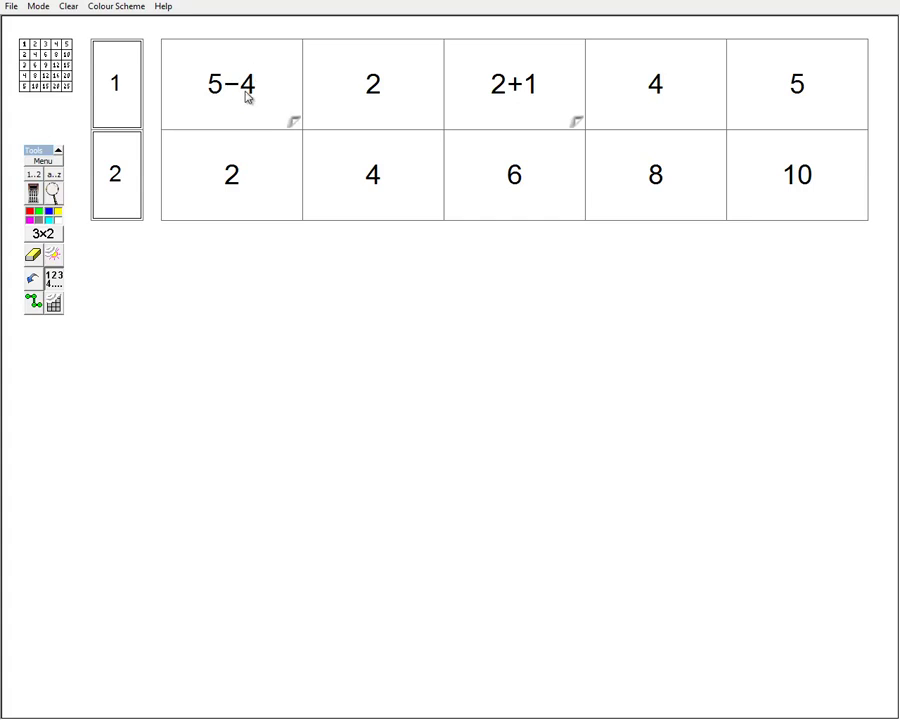
Move the first cell's 1 onto the fourth cell of row 1 to build 1+3, and its 5−4 there to build 5−4+3
left_click(296, 123)
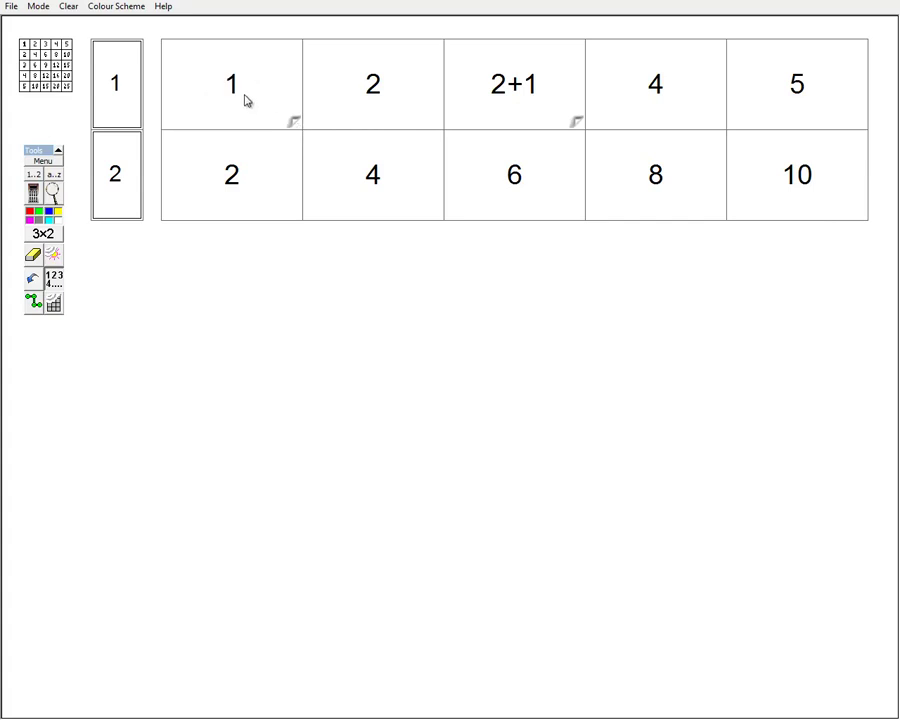
left_click_drag(238, 100, 655, 108)
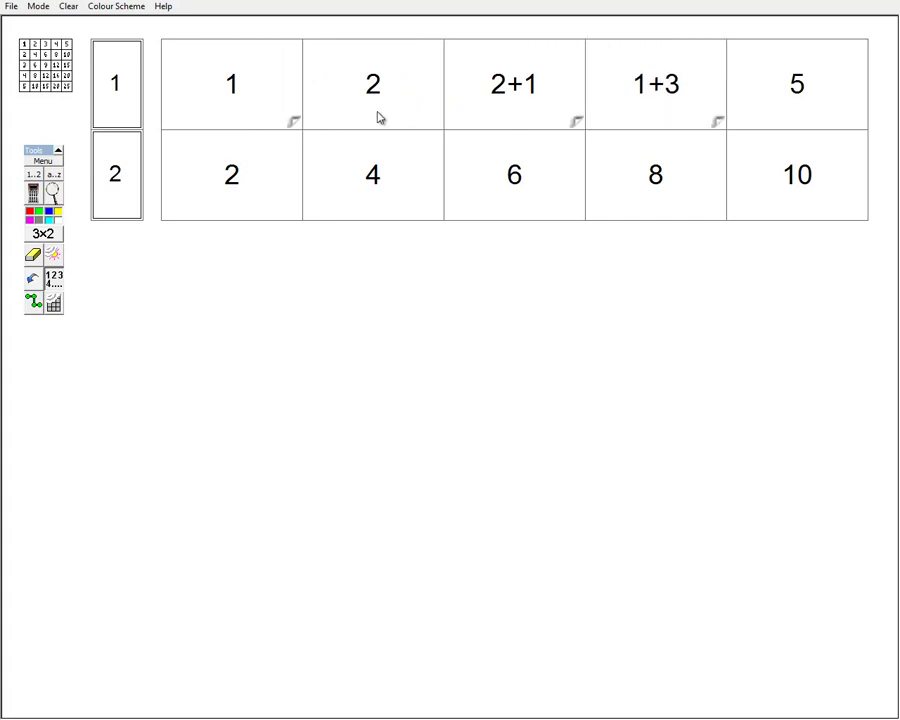
left_click(296, 125)
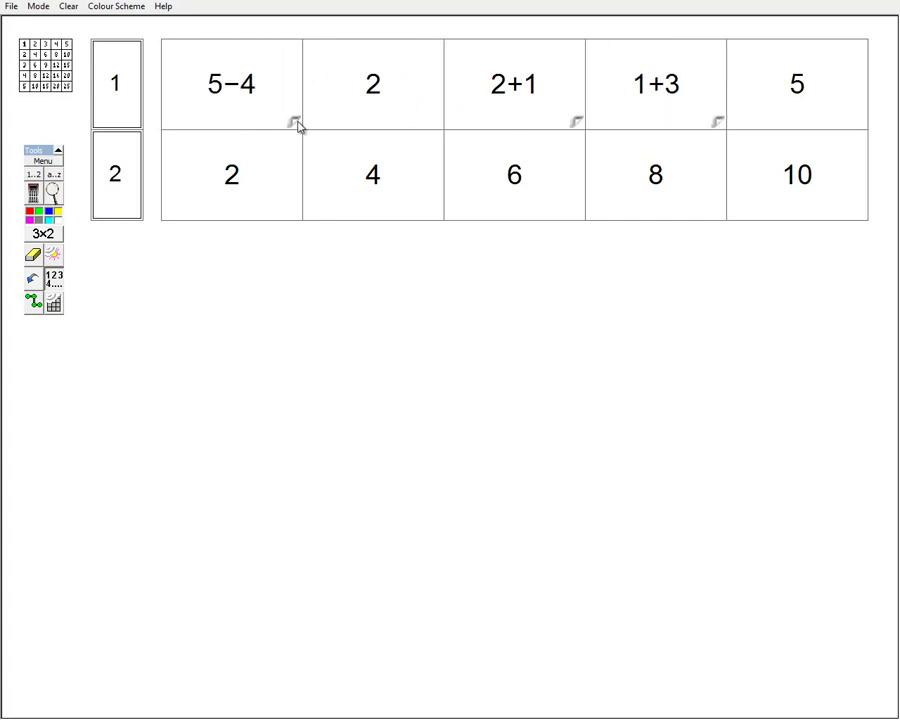
left_click(235, 99)
left_click_drag(235, 99, 666, 114)
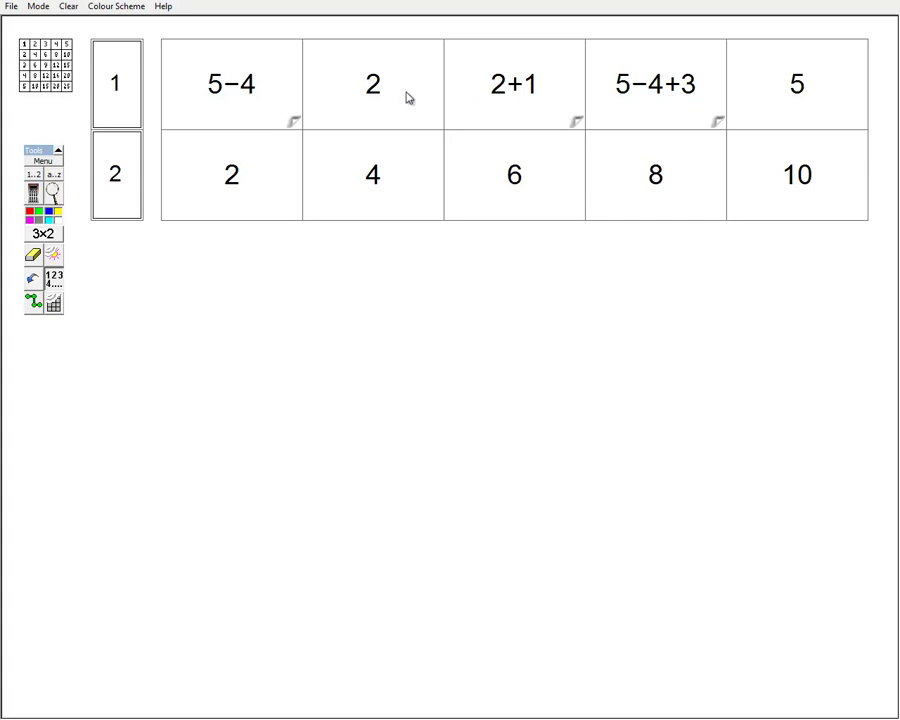
Move 5−4+3 onto the second cell of row 1 to build 5−4+3−2, and flip through the second and third cells' expressions
left_click(669, 97)
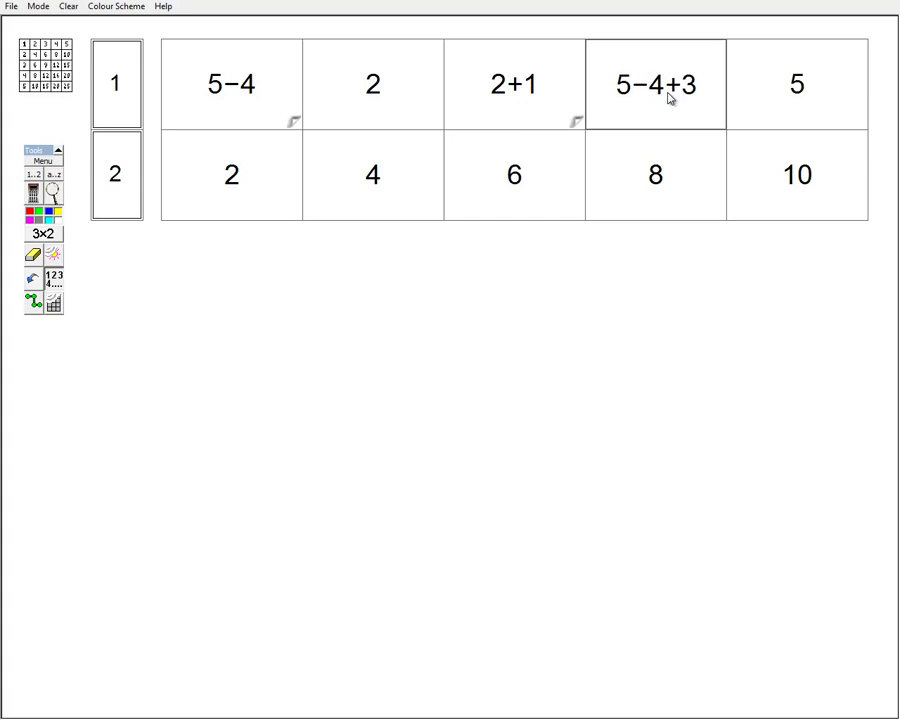
left_click_drag(657, 96, 378, 102)
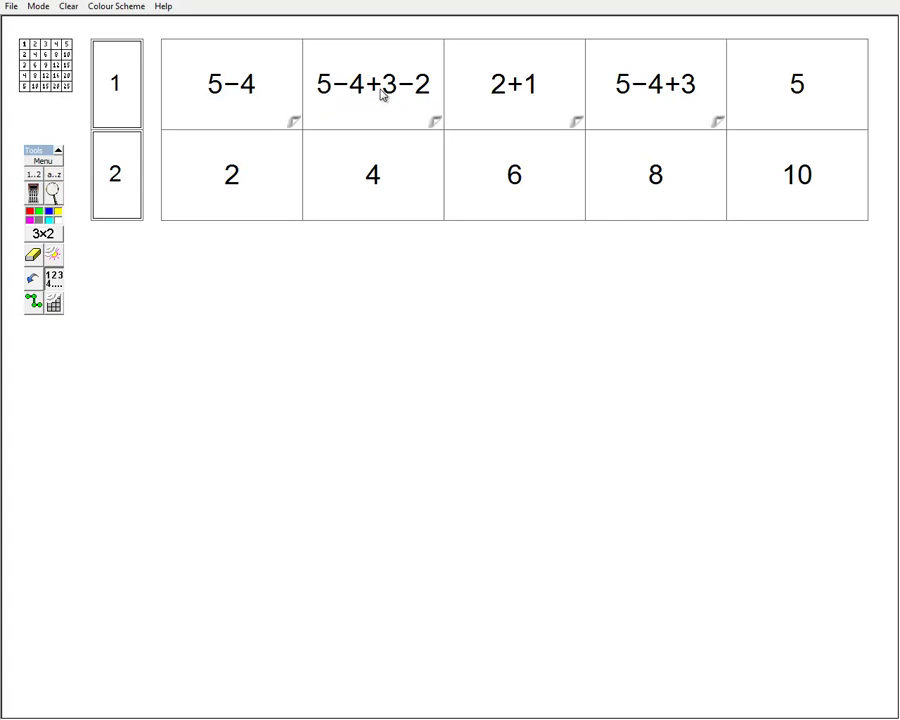
left_click(436, 124)
left_click(437, 125)
left_click(578, 125)
left_click(578, 125)
left_click(578, 125)
left_click(578, 125)
Magnify the 2+1 cell, place its magnifier window below the grid, and flip through the second cell's expressions
left_click(53, 193)
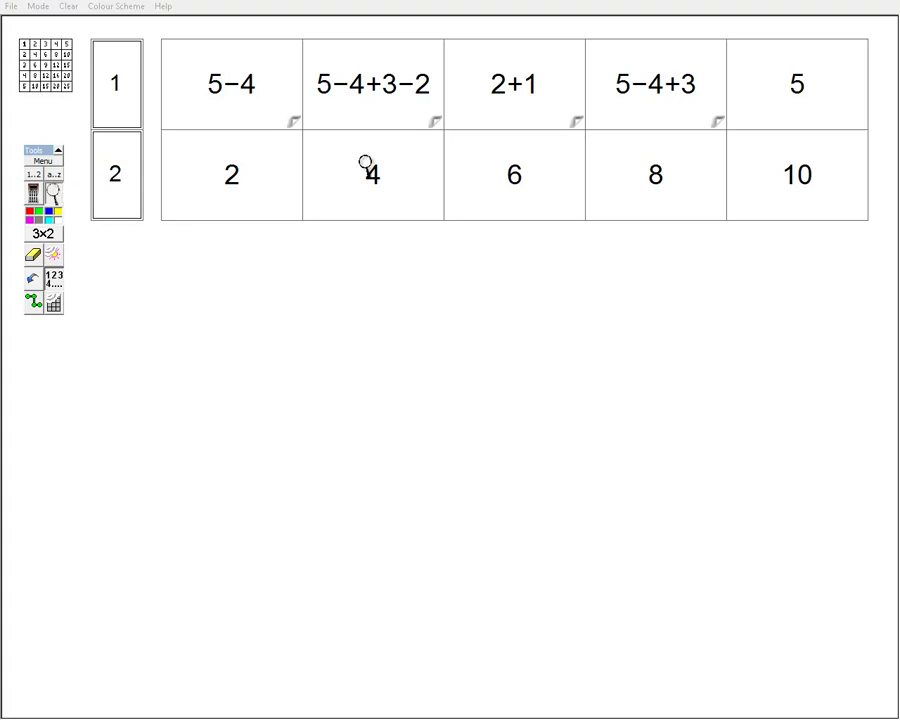
left_click(515, 90)
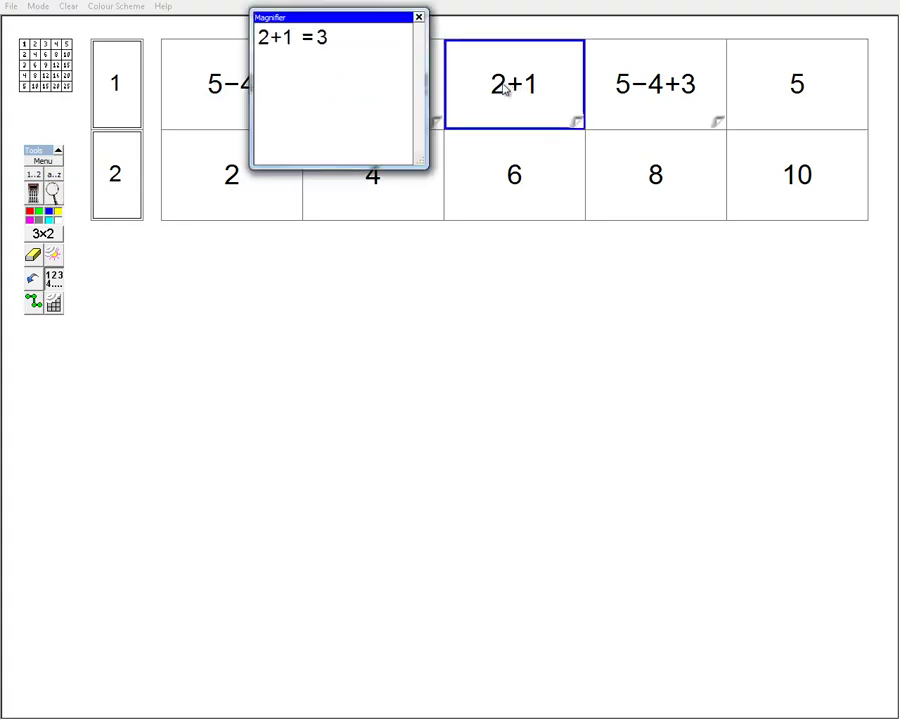
left_click_drag(357, 24, 503, 238)
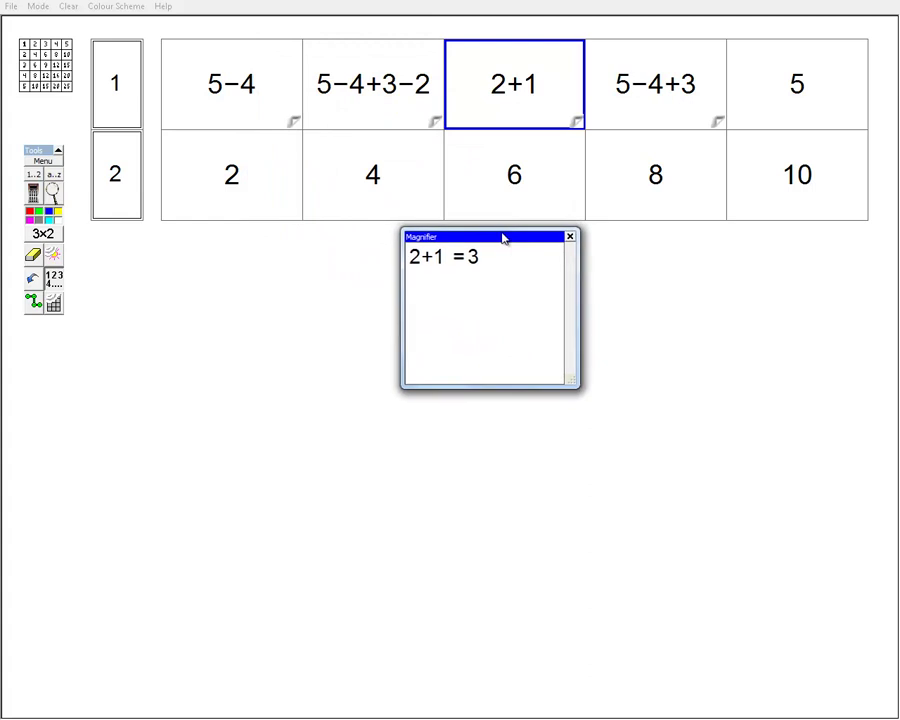
left_click(439, 122)
left_click(439, 122)
left_click(439, 122)
left_click(439, 122)
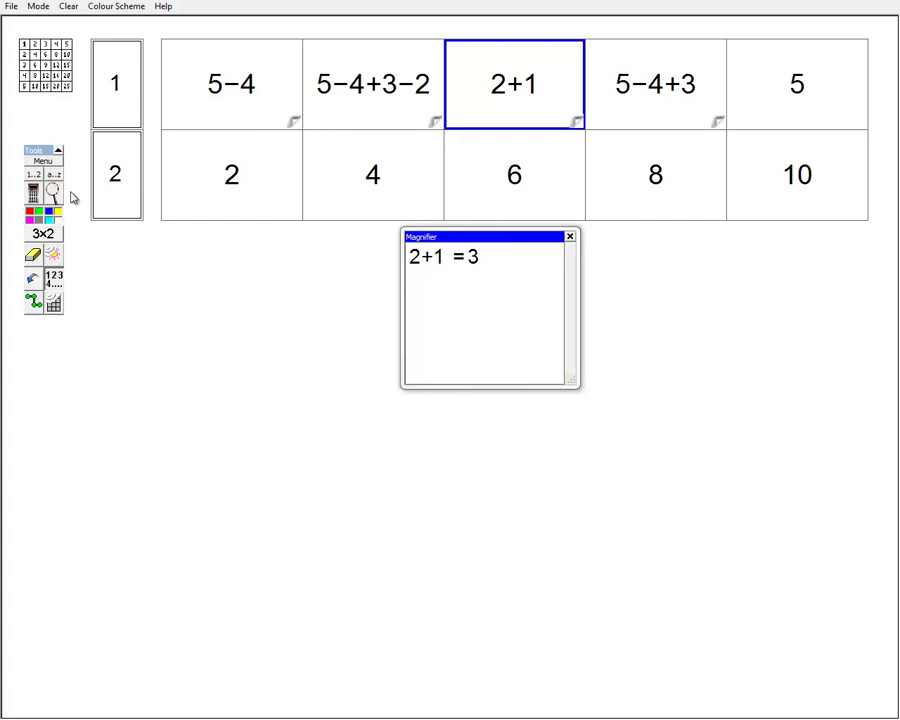
Magnify the 5−4+3−2 cell, place its window below the first cells, and close both magnifier windows
left_click(53, 192)
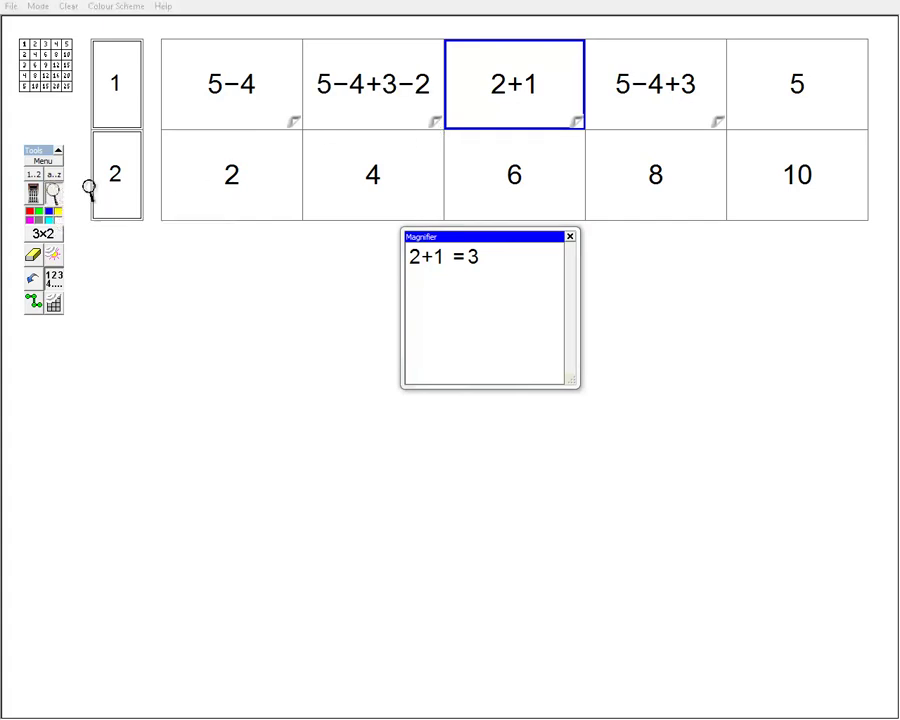
left_click(351, 91)
left_click_drag(240, 29, 250, 222)
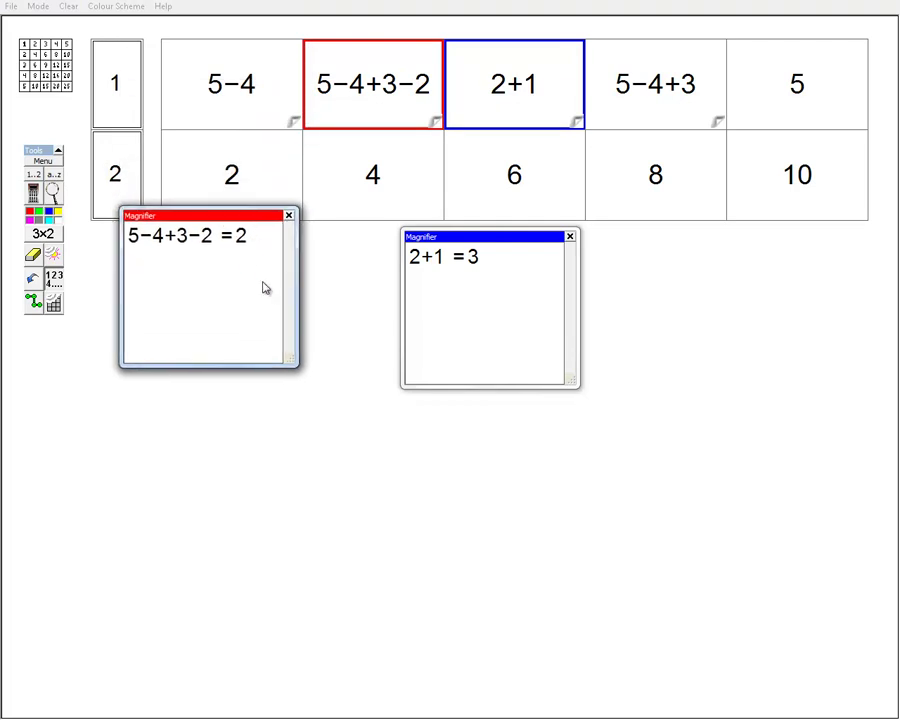
left_click(289, 216)
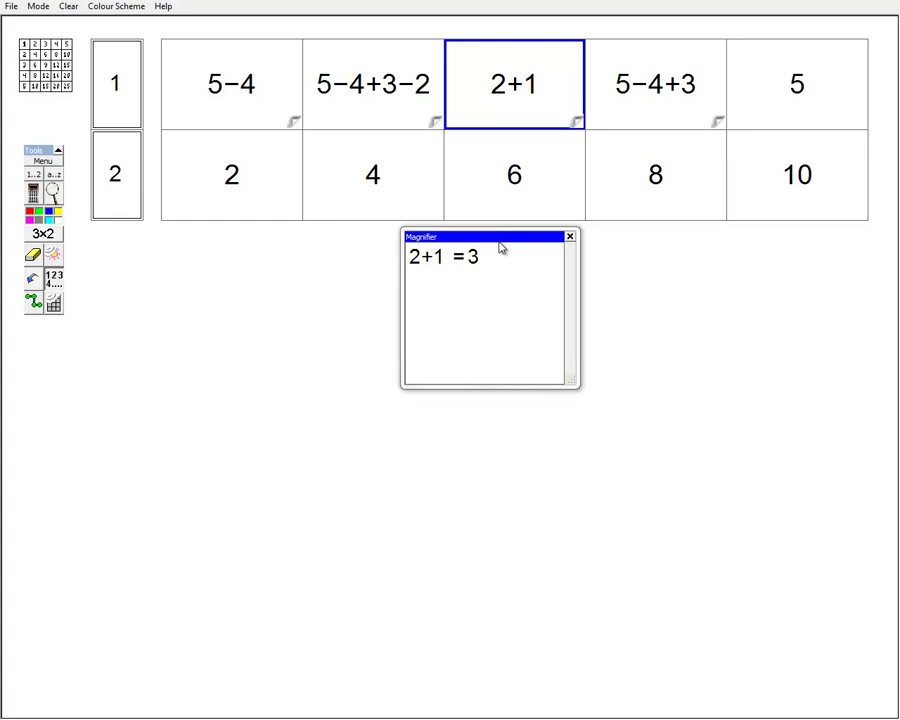
left_click(570, 238)
Flip the first four cells of row 1 to show the plain numbers 1, 2, 3 and 4
left_click(578, 123)
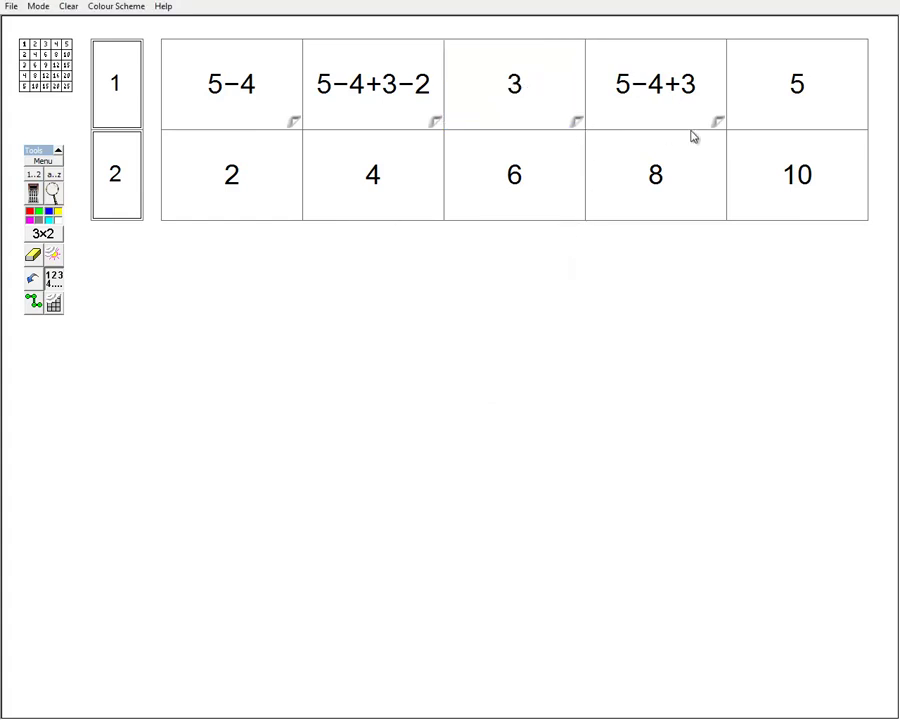
left_click(721, 128)
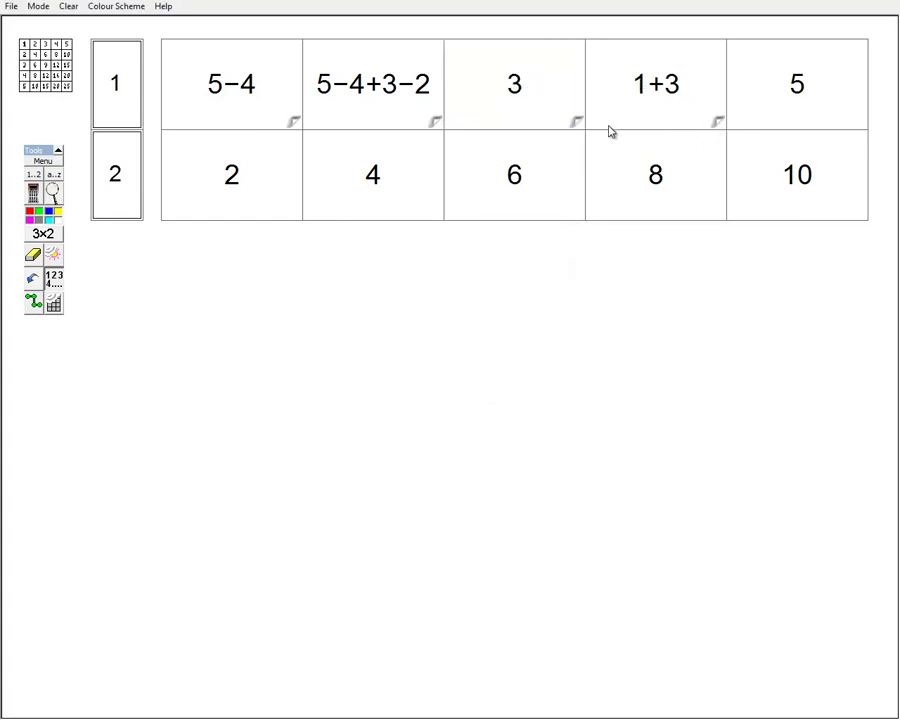
left_click(722, 129)
left_click(437, 127)
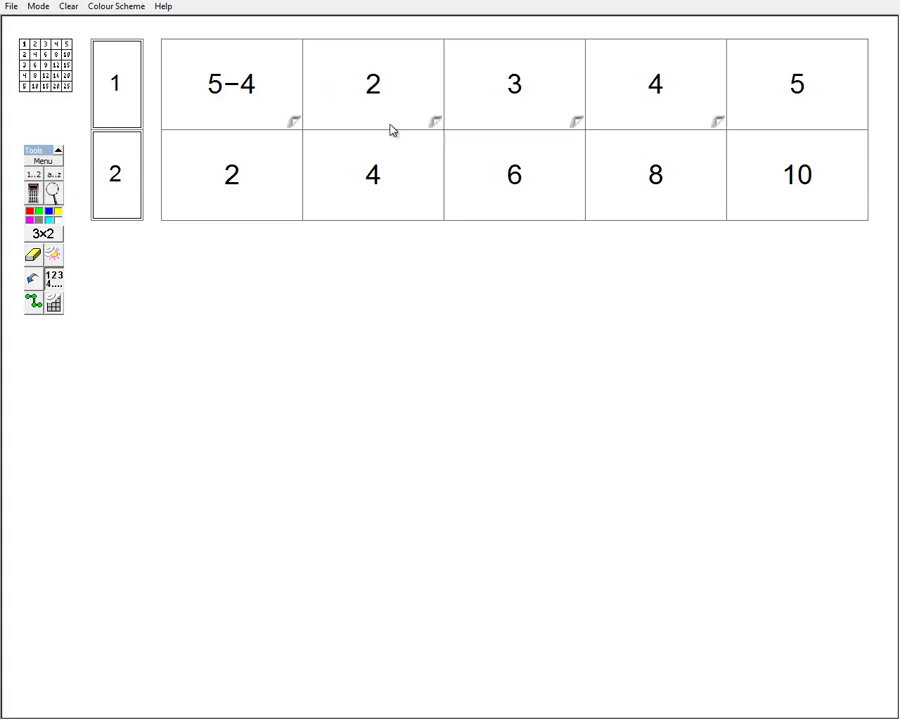
left_click(295, 125)
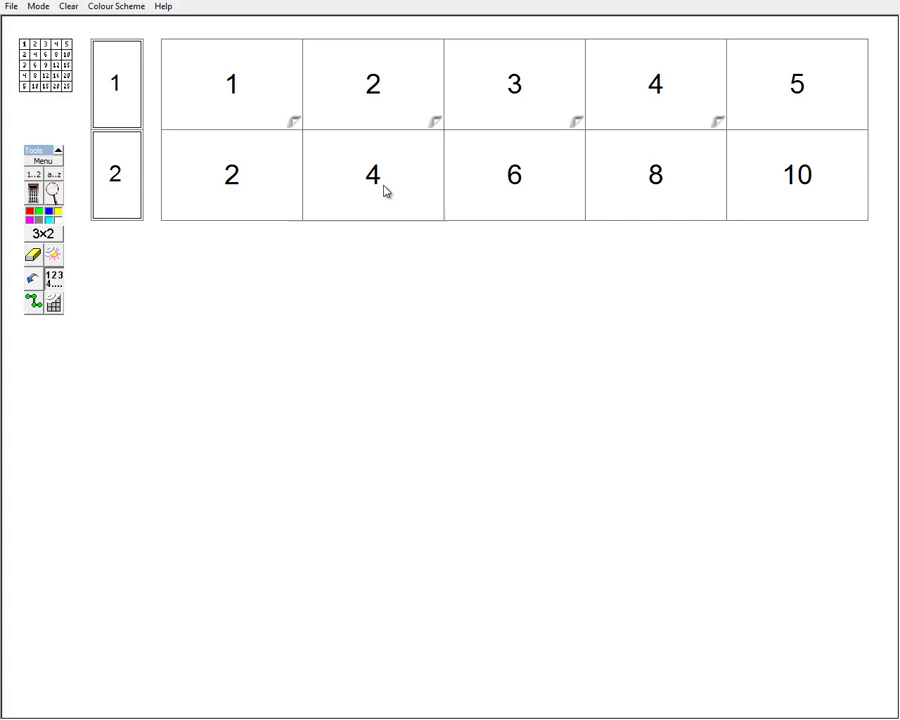
Build 4+2 in the third cell of row 2, 8−6 in the first, and 8−6+8 in the last by moving cell contents
left_click_drag(383, 193, 530, 200)
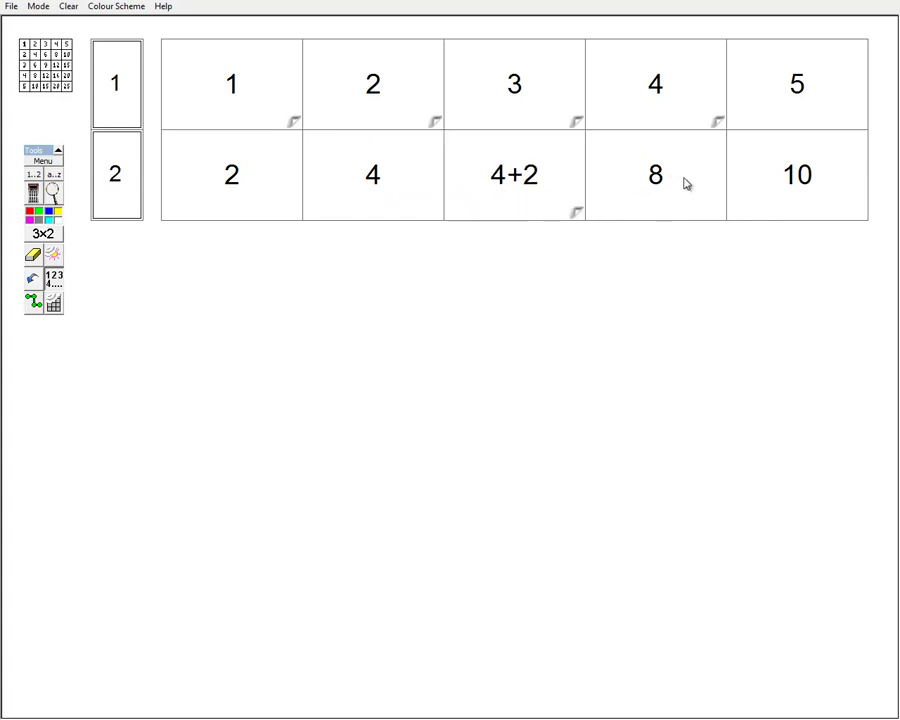
left_click_drag(657, 189, 245, 197)
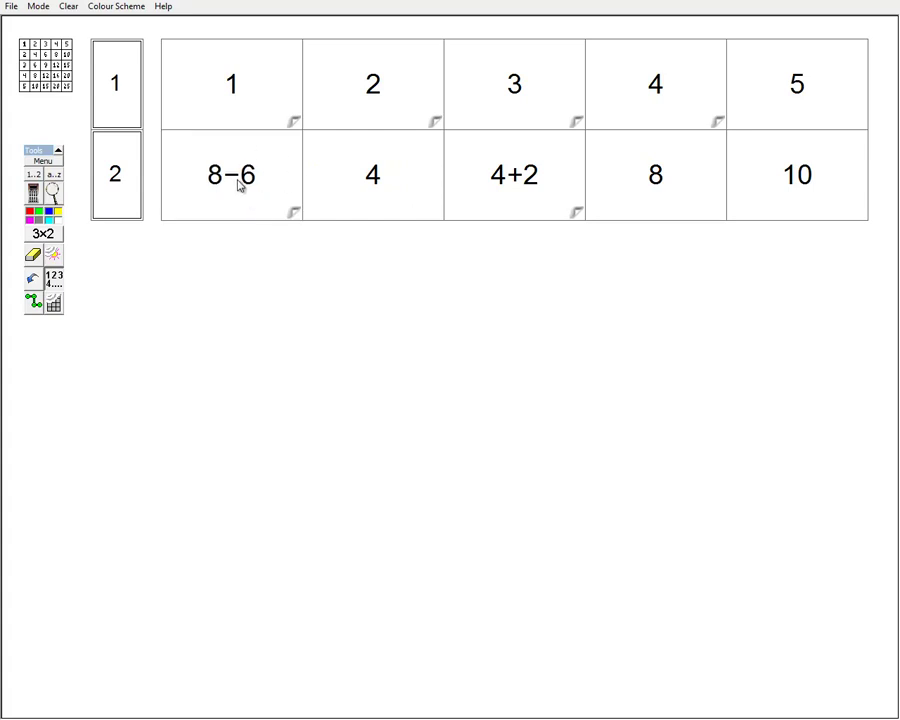
left_click_drag(240, 185, 795, 203)
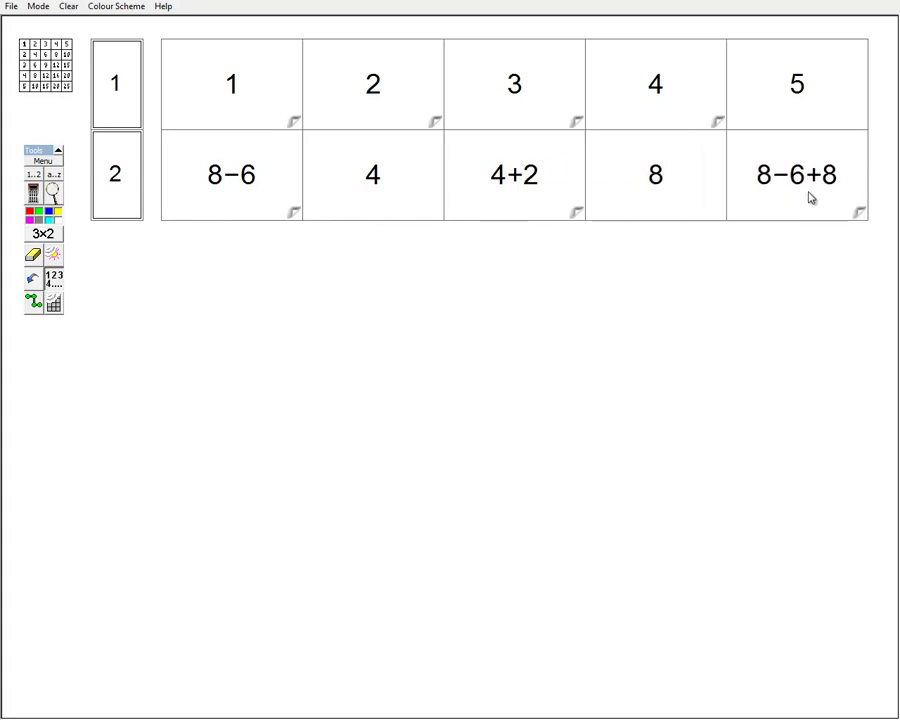
Build 8−6+8−4+2−4−2+8−4−2+4−4−2+4 in the third cell of row 2 through repeated horizontal moves, and magnify that cell
left_click_drag(813, 194, 530, 198)
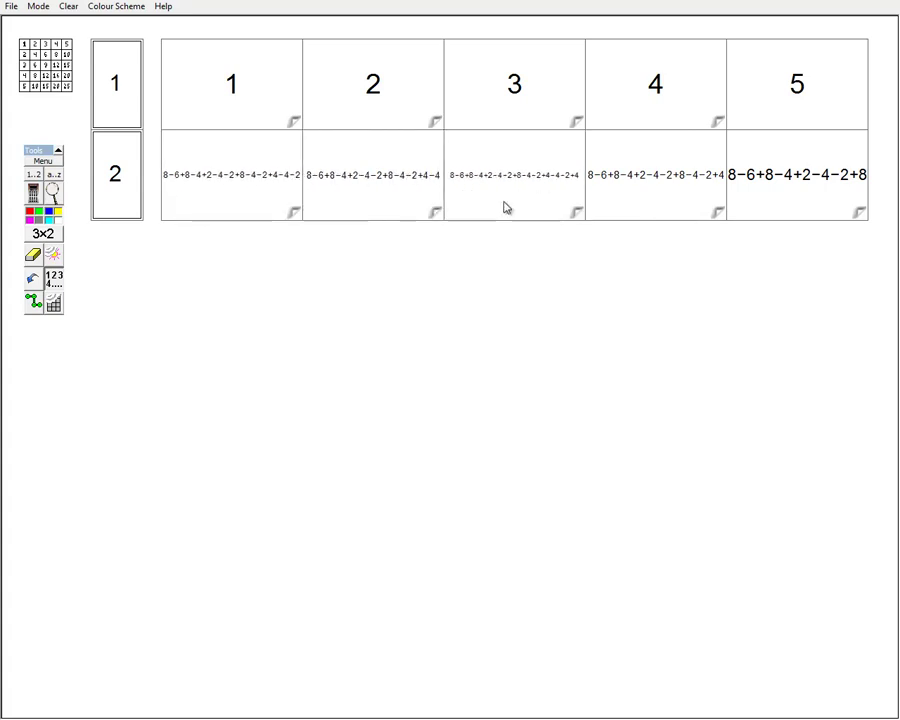
left_click(54, 194)
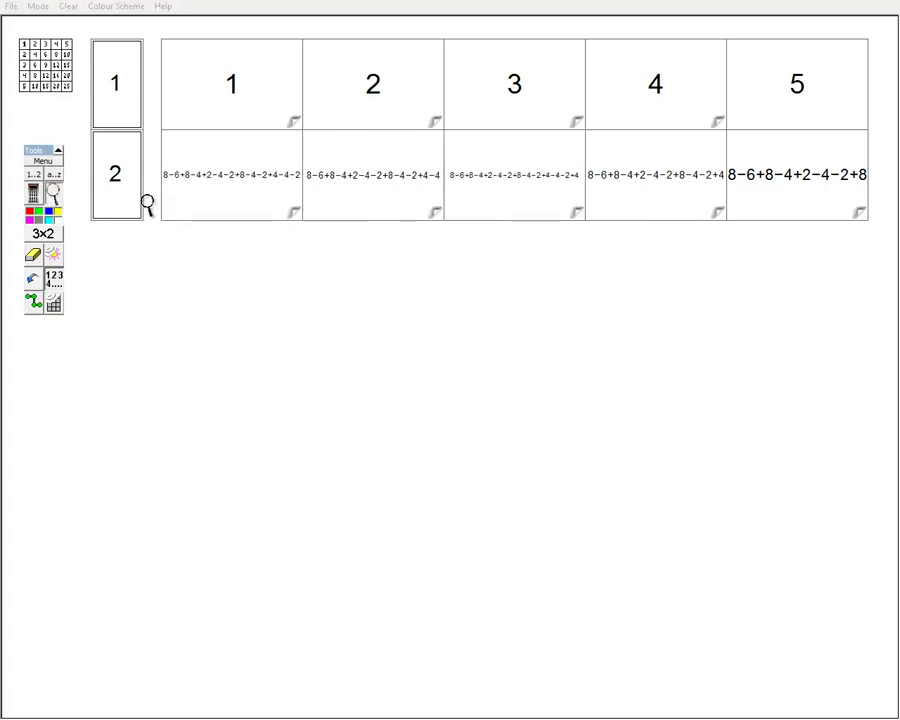
left_click(541, 190)
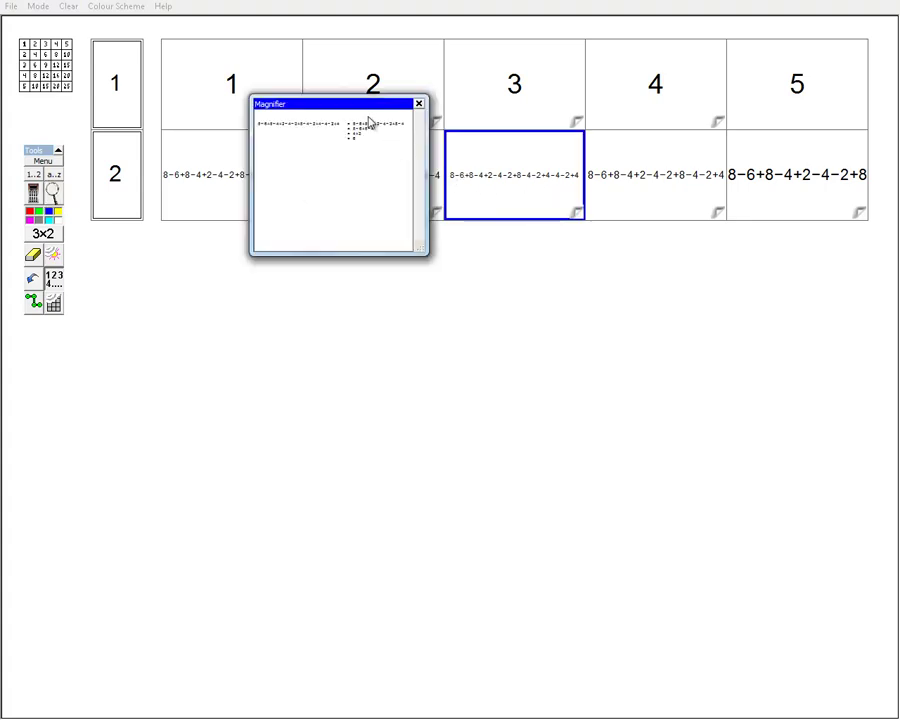
Widen the magnifier window and place it below the grid, bring 6 to the front of the magnified cell, and close the magnifier
left_click_drag(362, 112, 349, 207)
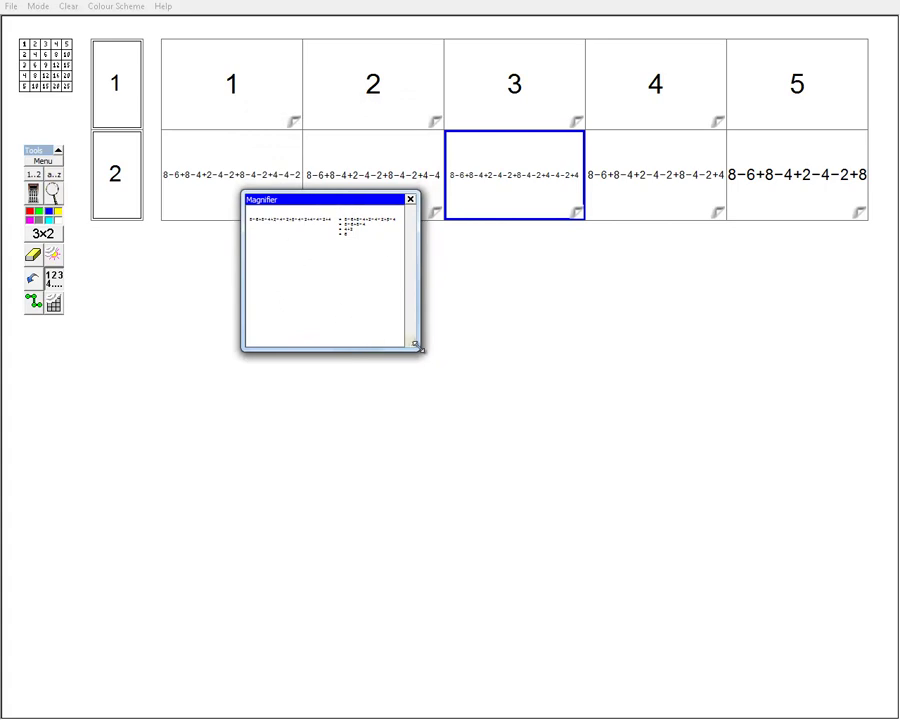
left_click_drag(420, 348, 855, 381)
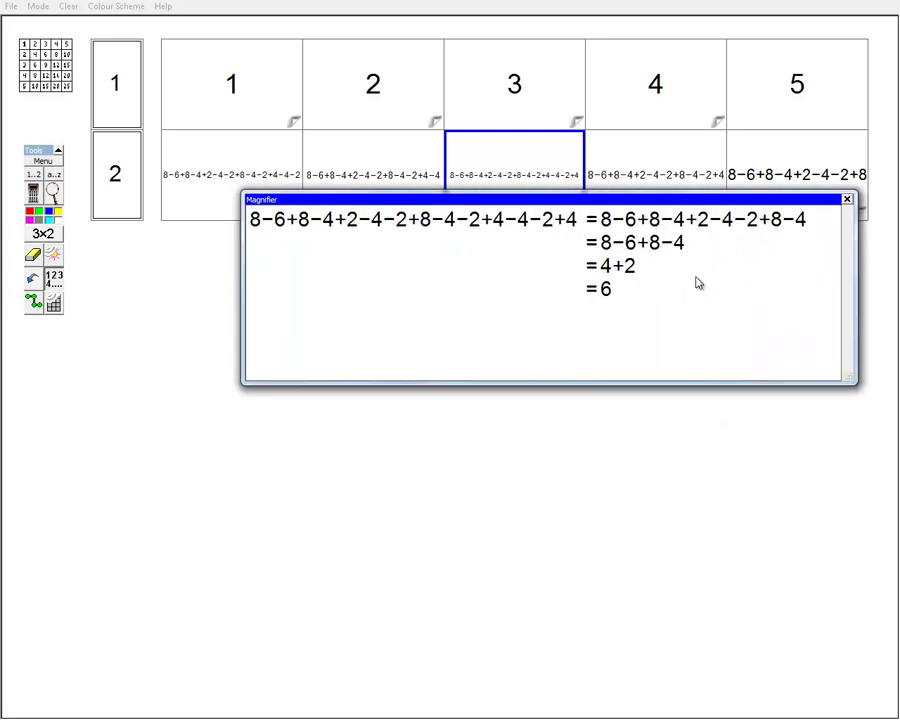
left_click_drag(570, 200, 494, 238)
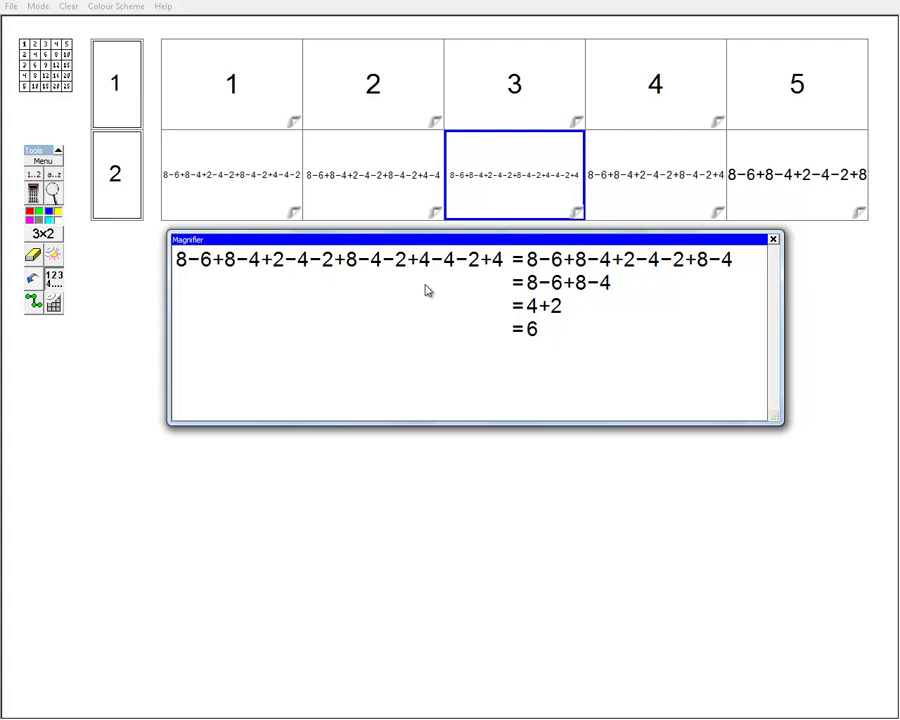
left_click(533, 338)
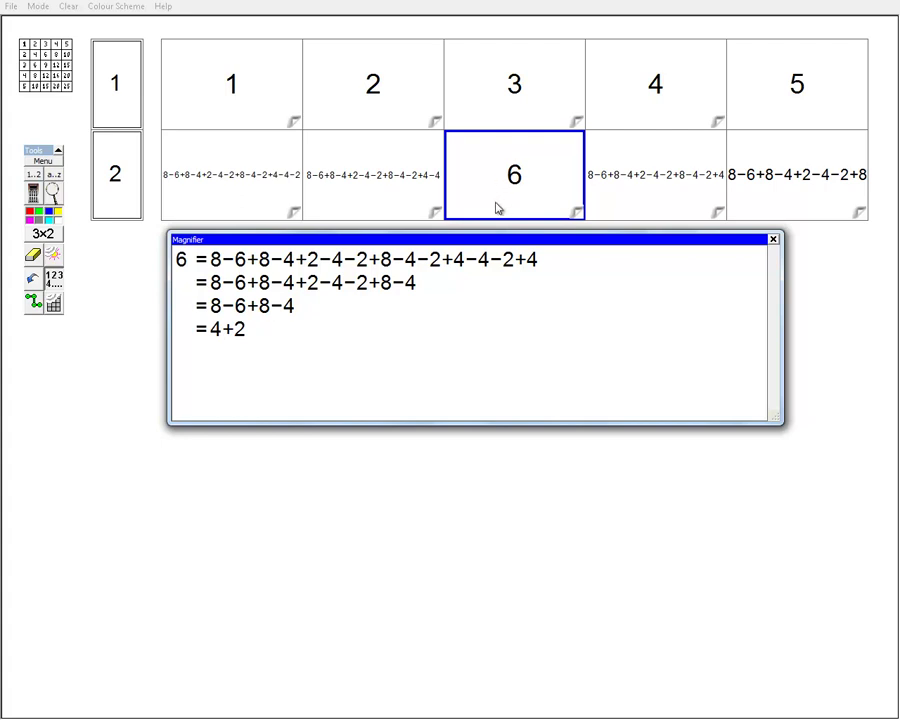
left_click(773, 240)
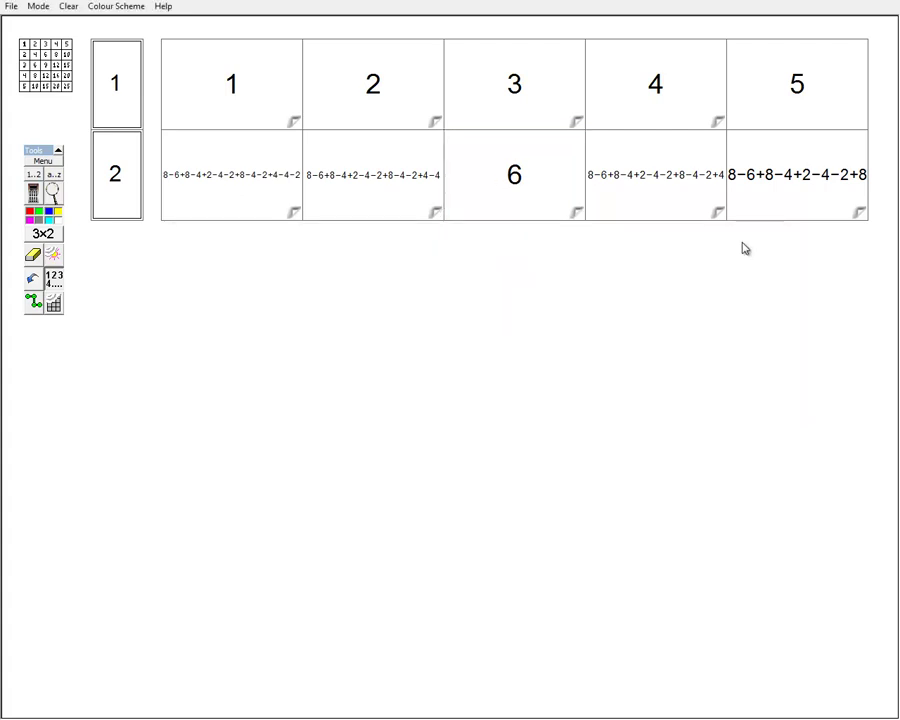
Flip the first, second, fourth and fifth cells of row 2 to show the plain numbers 2, 4, 8 and 10
left_click(295, 213)
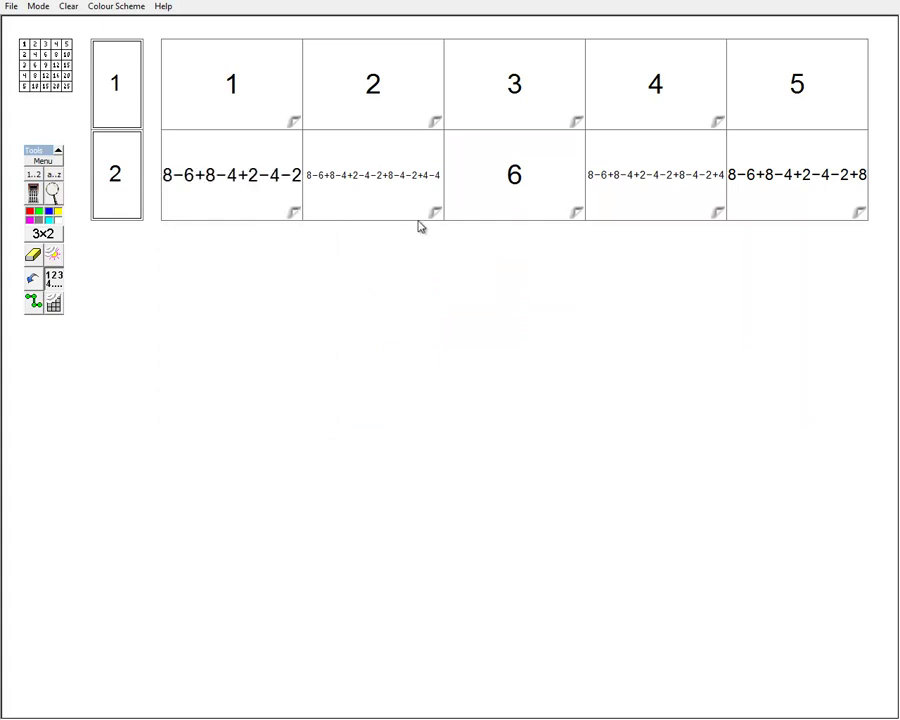
left_click(441, 217)
left_click(296, 216)
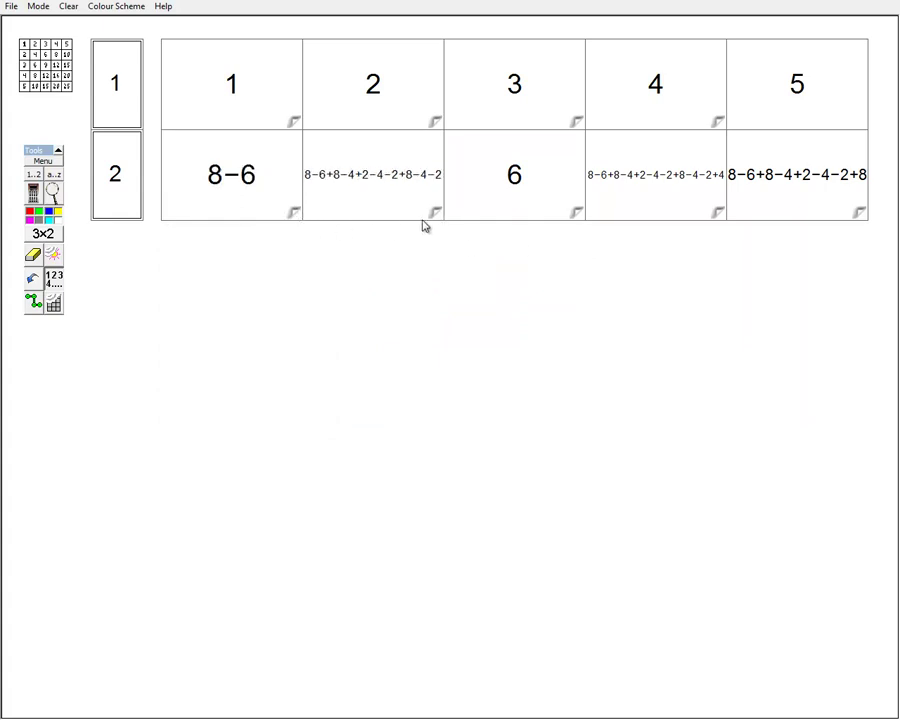
left_click(441, 217)
left_click(296, 216)
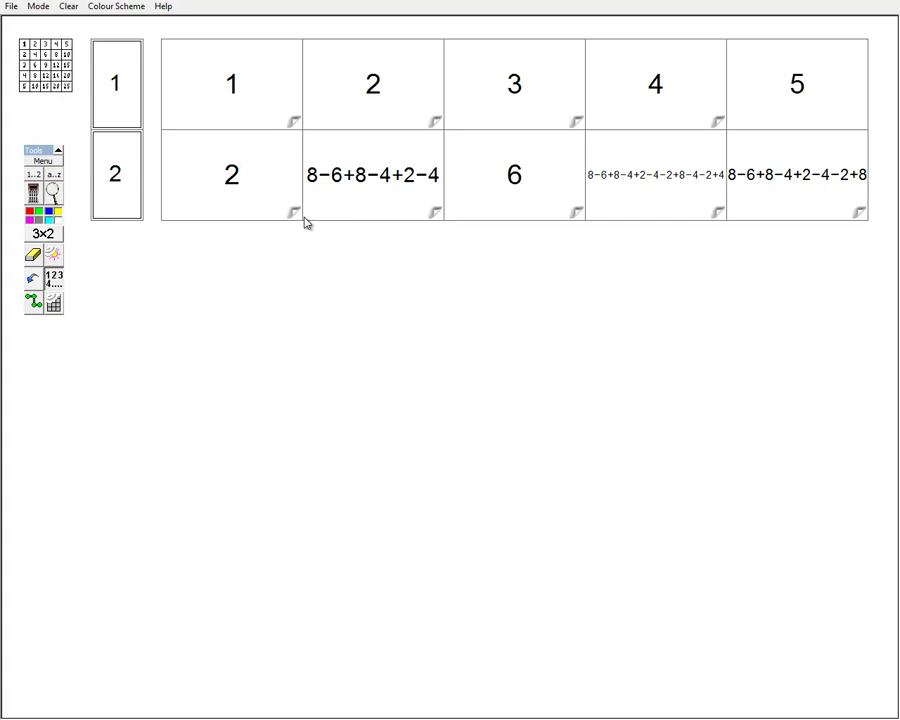
left_click(441, 217)
left_click(719, 216)
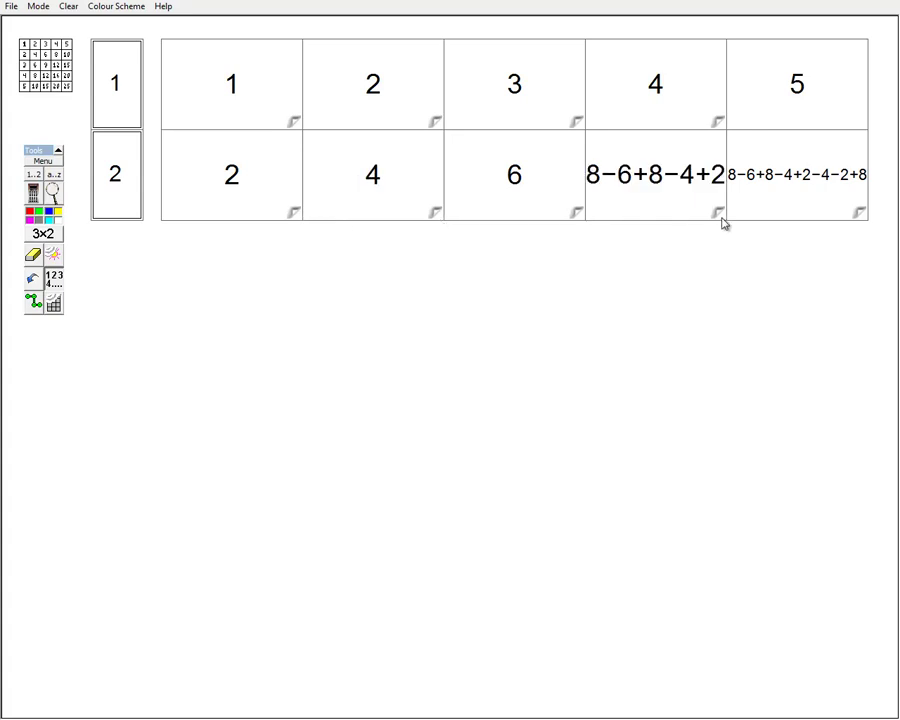
left_click(719, 216)
left_click(859, 215)
left_click(859, 215)
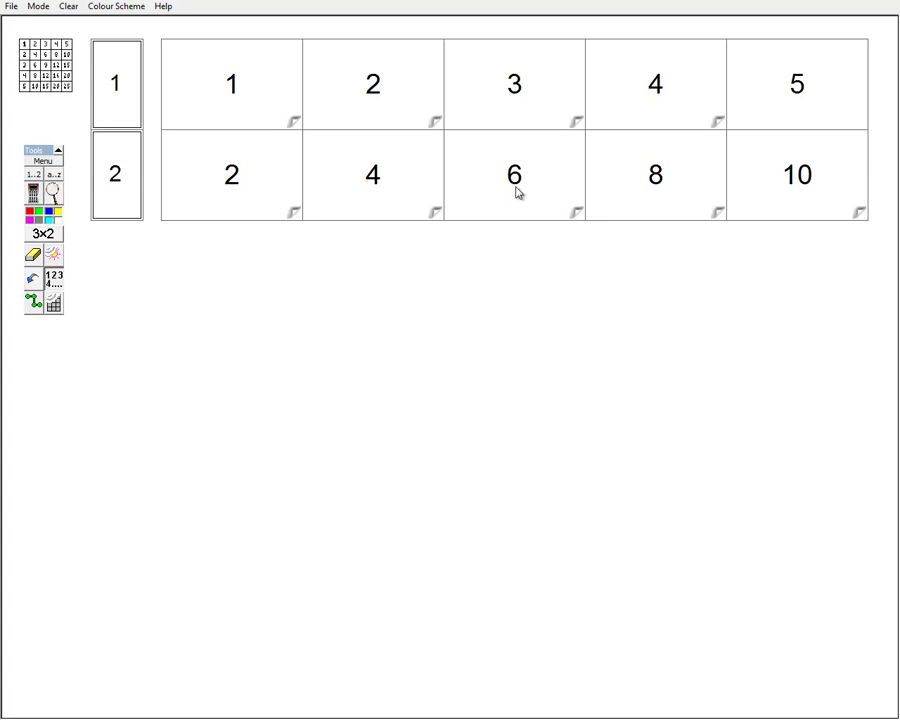
Build 6−4 in the first cell of row 2 from the third cell's number, and flip the cell back to 2
left_click_drag(516, 191, 241, 194)
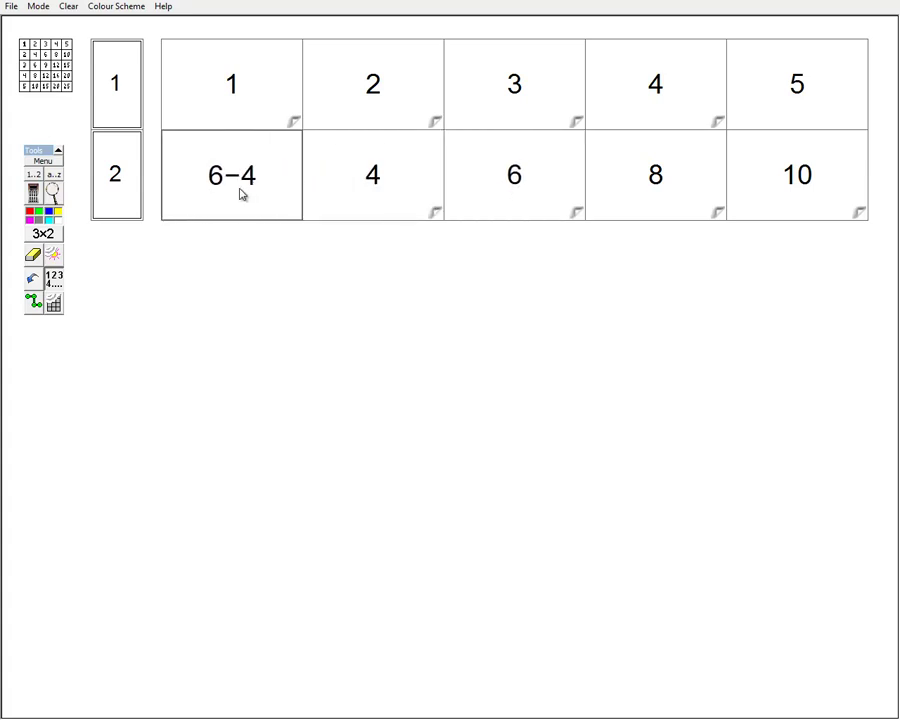
left_click(300, 218)
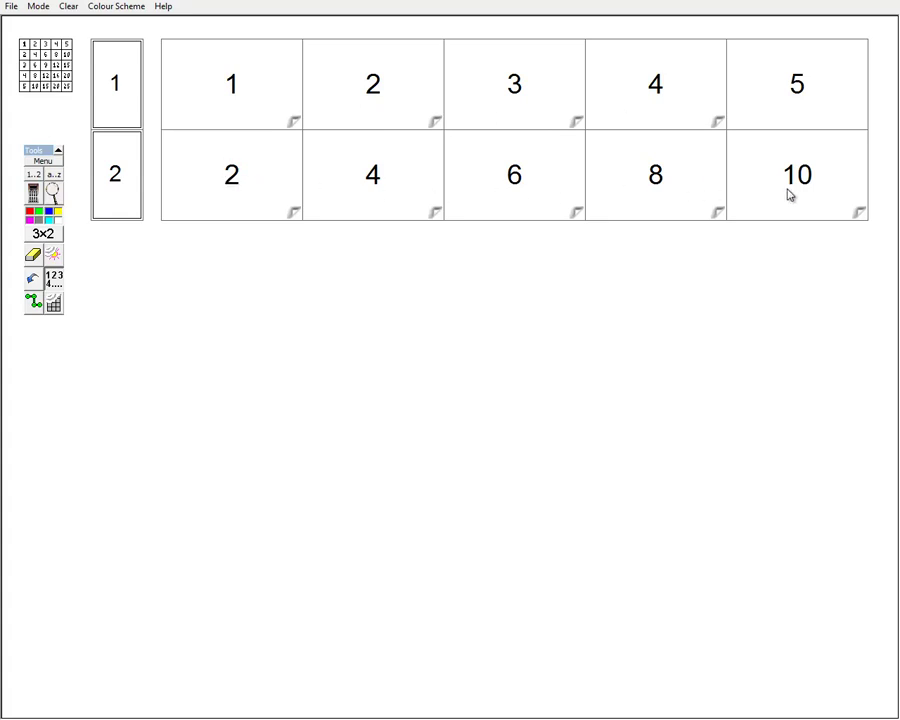
Move each row 1 number down to row 2 to build 5×2, 4×2, 3×2, 2×2 and 1×2
left_click(804, 103)
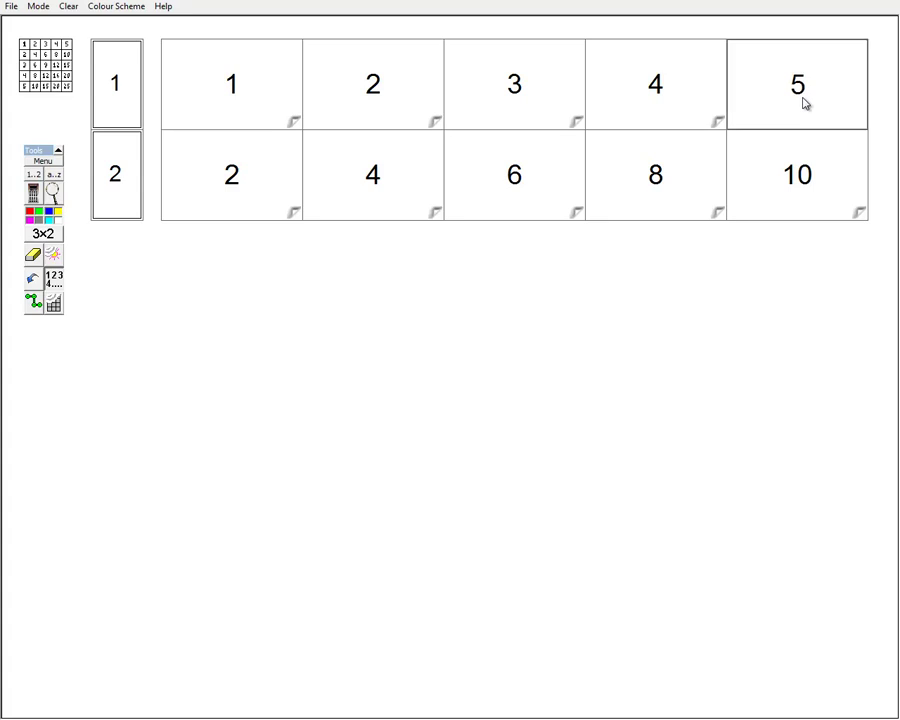
left_click_drag(804, 103, 794, 175)
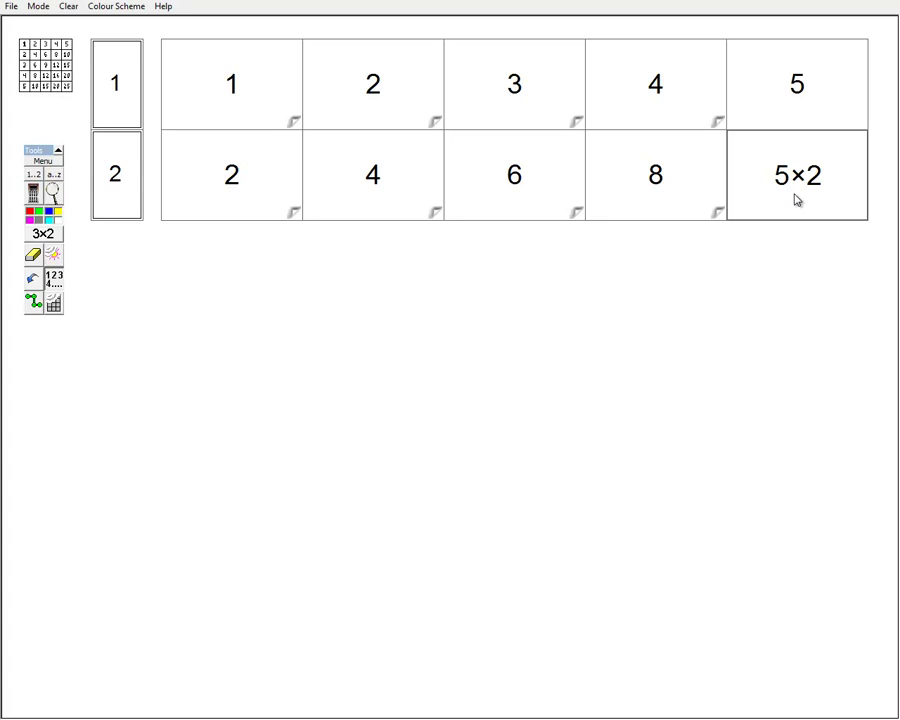
left_click_drag(678, 96, 676, 189)
left_click_drag(527, 110, 497, 186)
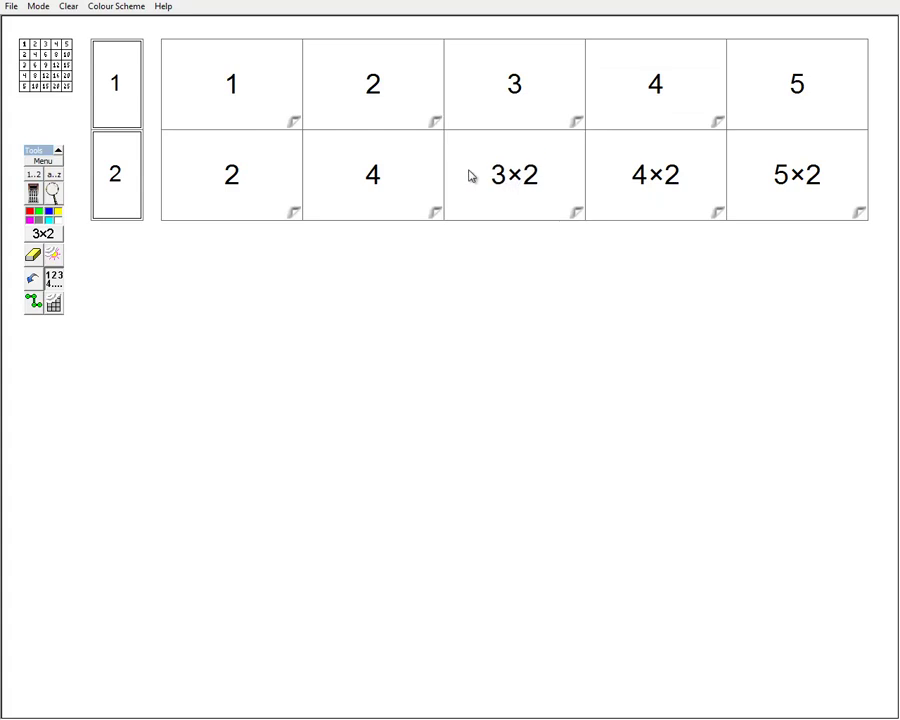
left_click_drag(378, 100, 359, 178)
left_click_drag(258, 117, 248, 190)
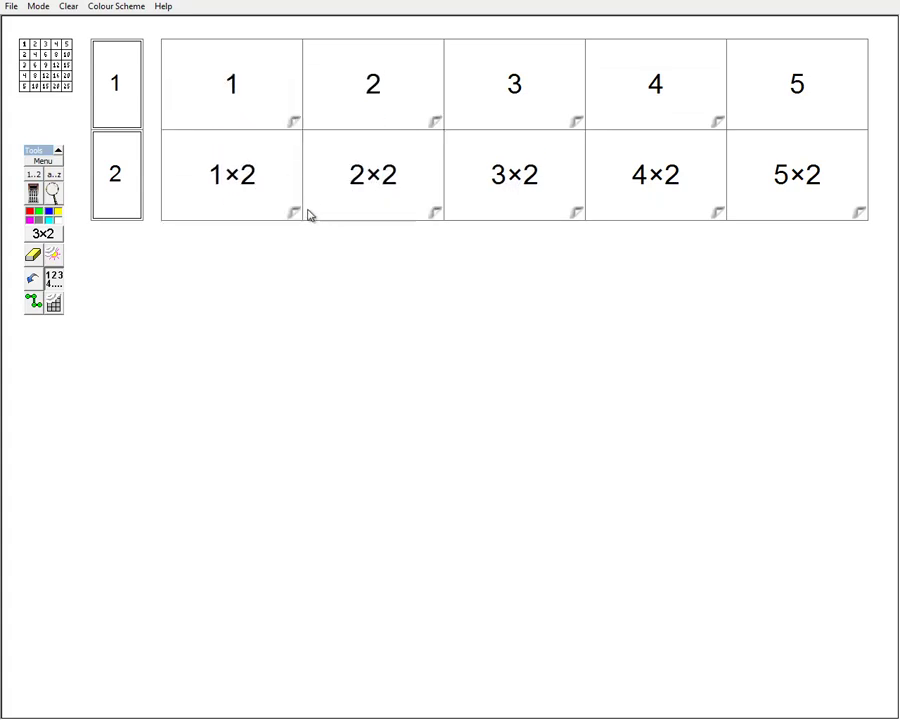
Flip all five row 2 multiplication cells to show the plain numbers 2, 4, 6, 8 and 10
left_click(296, 215)
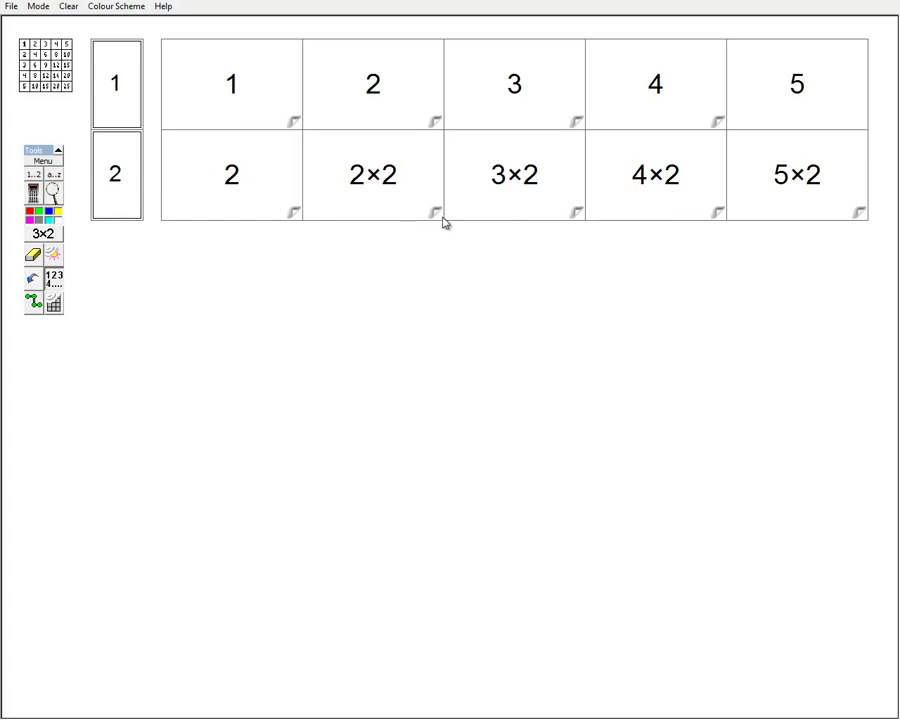
left_click(440, 216)
left_click(579, 215)
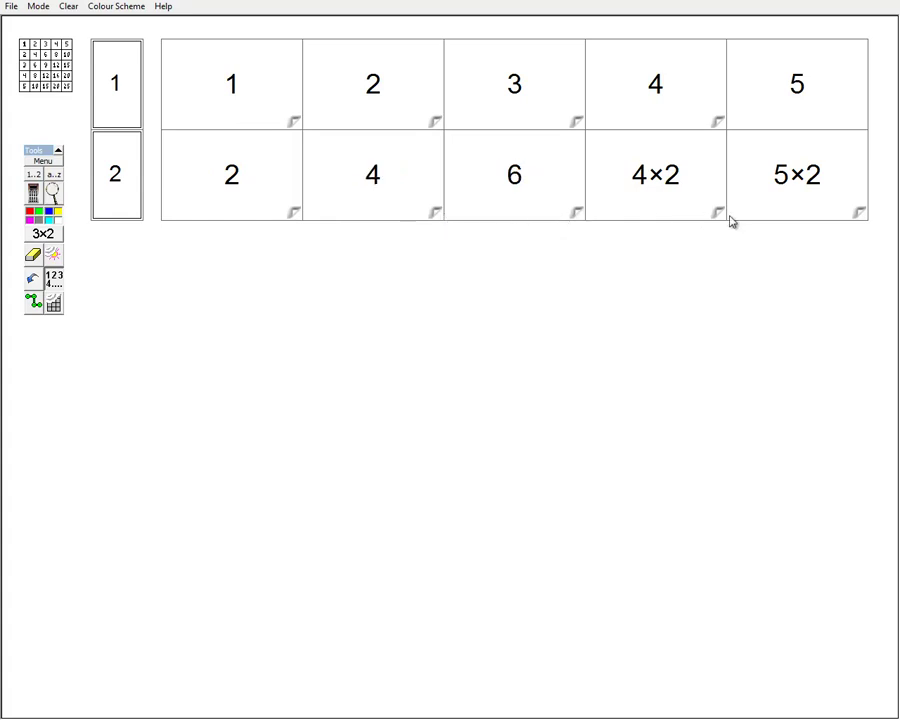
left_click(724, 218)
left_click(860, 216)
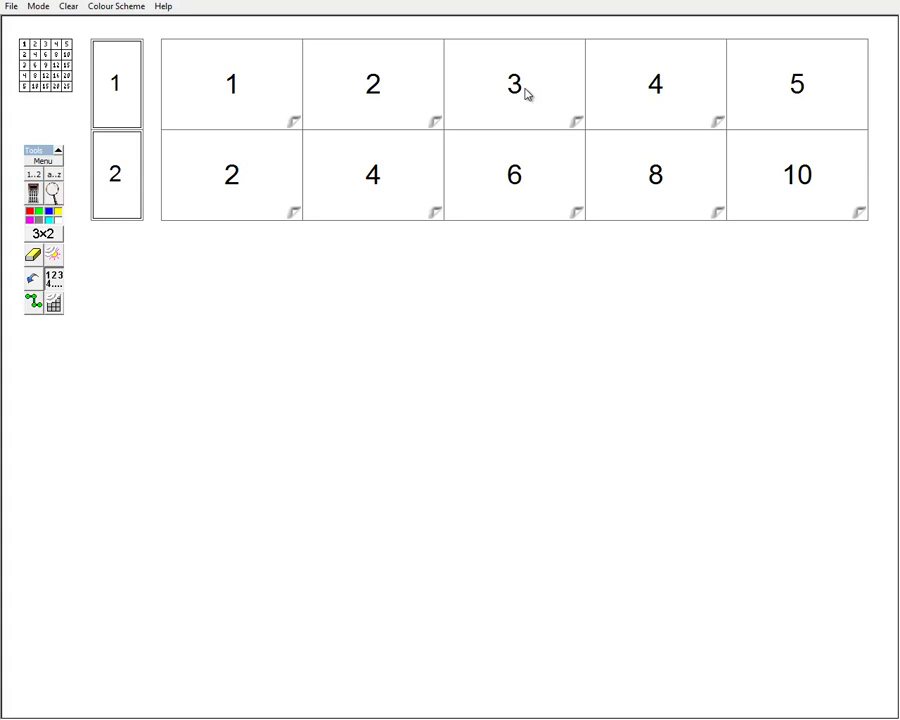
Build 2+1 in the third cell of row 1 and move it down to make 2(2+1) in row 2
left_click(371, 95)
left_click_drag(383, 97, 524, 101)
left_click(532, 107)
left_click_drag(532, 107, 529, 177)
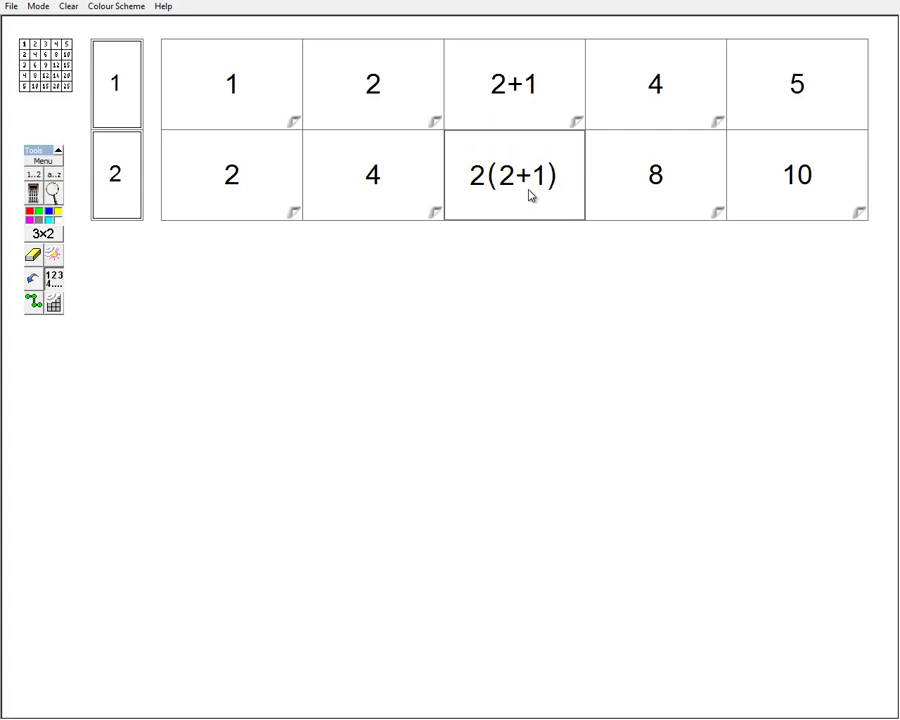
left_click_drag(532, 194, 532, 102)
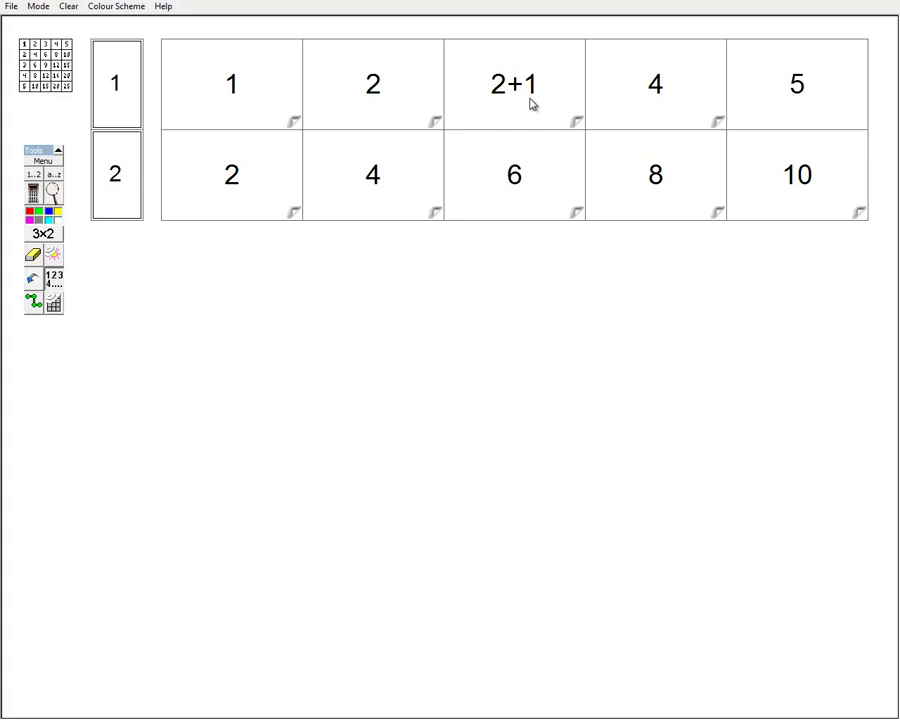
left_click_drag(533, 103, 533, 175)
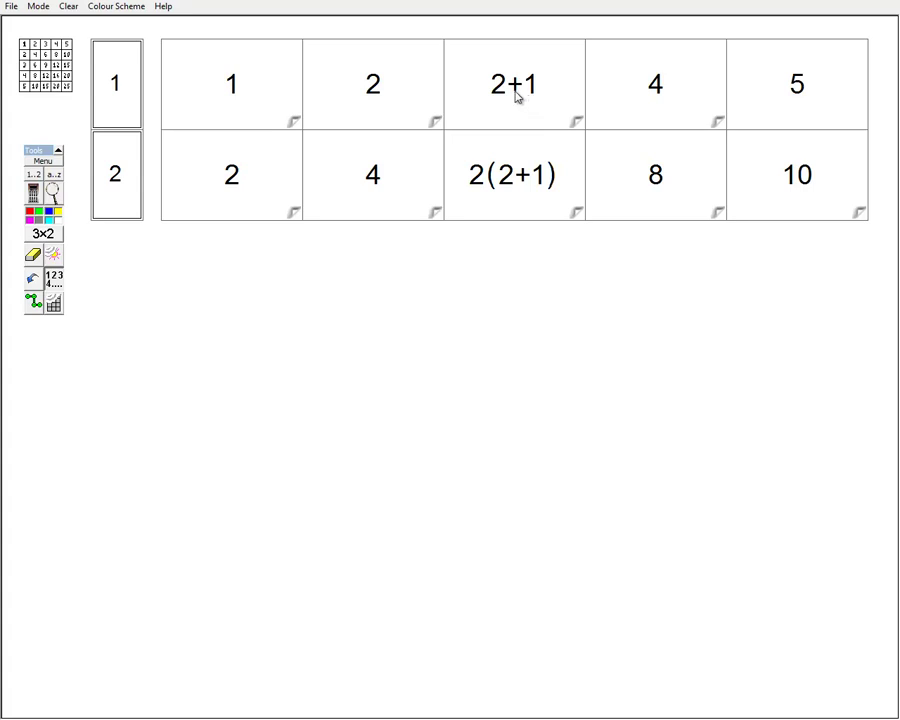
Extend 2+1 along row 1 to 2+1+2 and then 2+1+2−3, and move that down to make 2(2+1+2−3) in row 2
left_click_drag(518, 96, 395, 103)
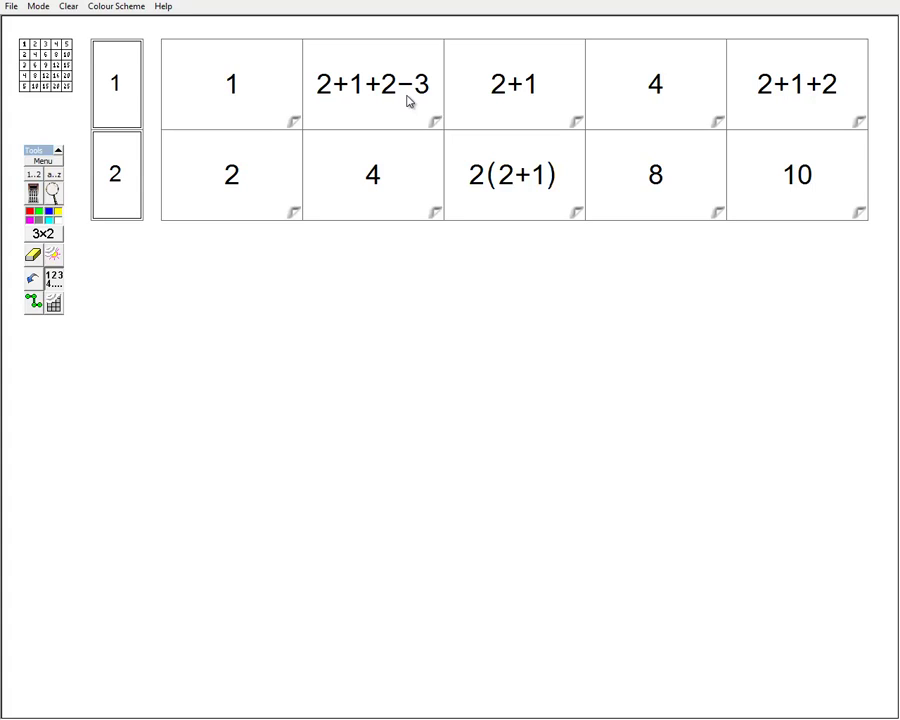
left_click_drag(408, 101, 394, 190)
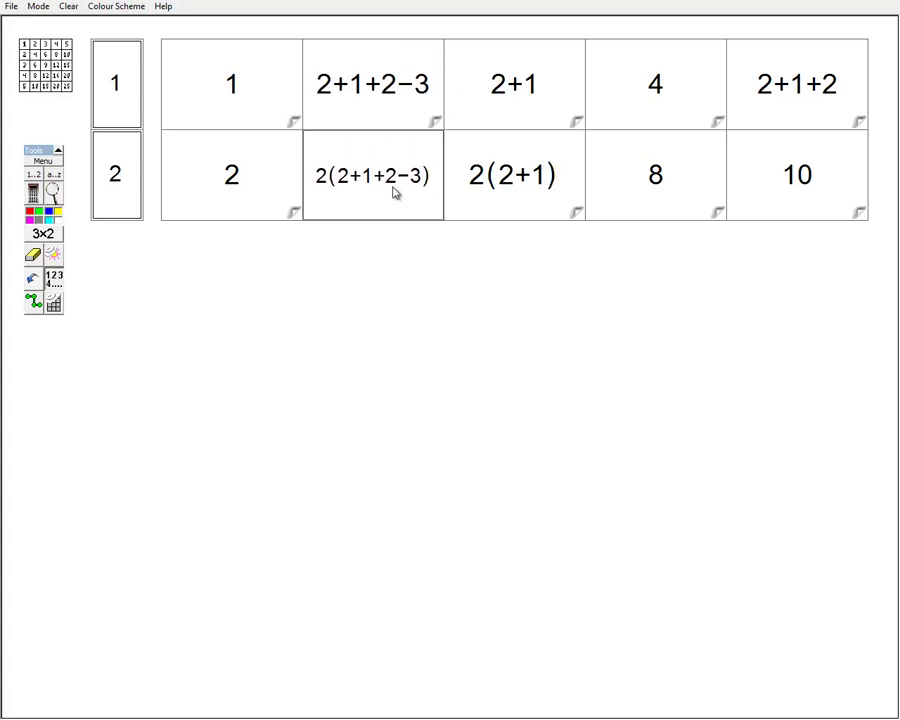
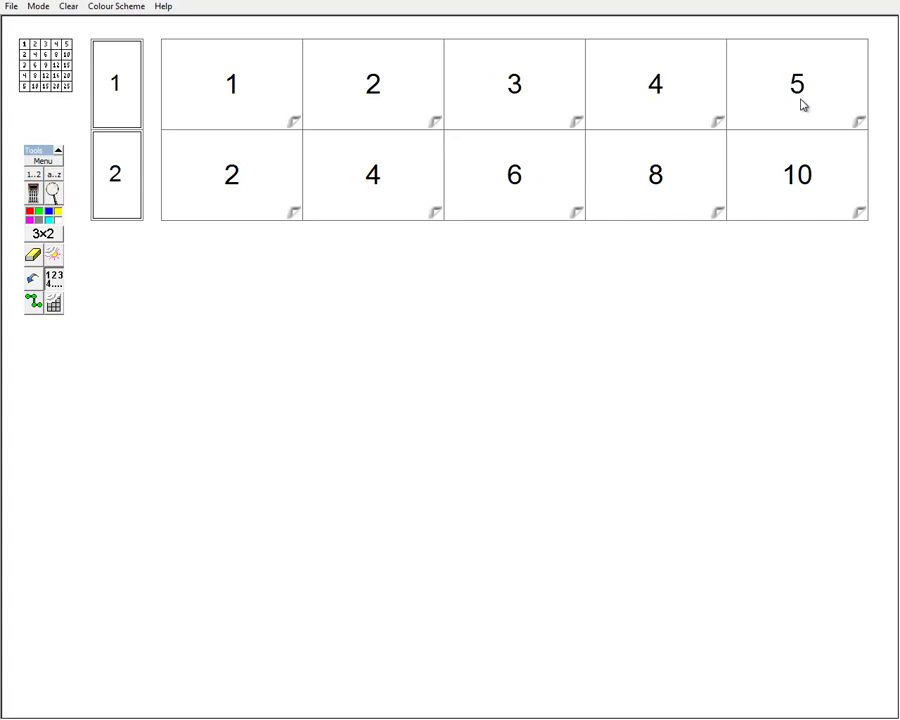
Move the 10 from row 2 up to the last cell of row 1 to build the fraction 10/2
left_click(805, 108)
left_click_drag(807, 112, 816, 86)
left_click_drag(805, 186, 842, 102)
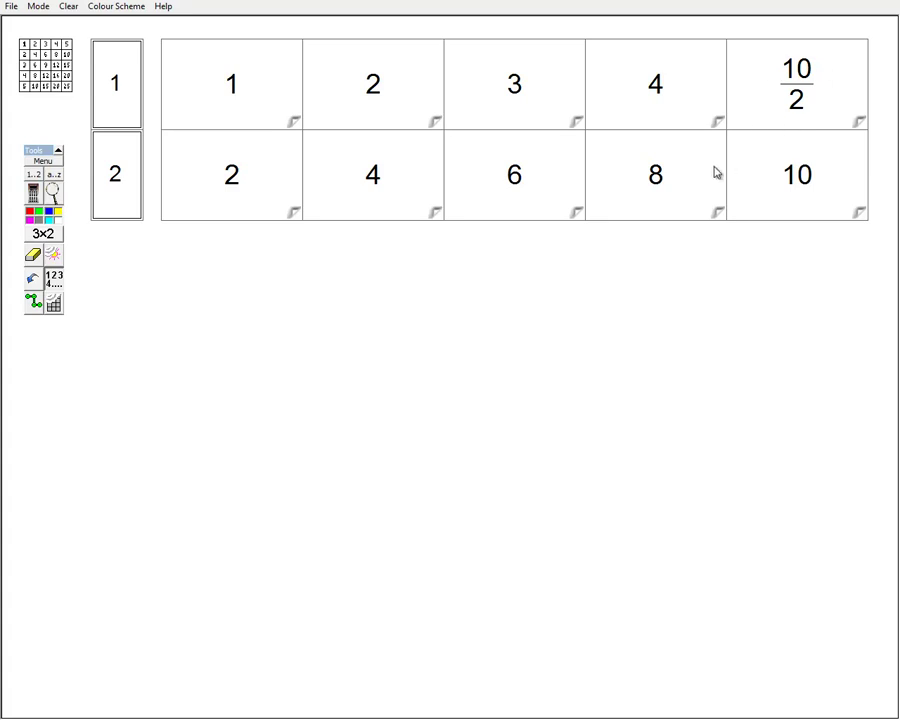
Build 8−6 in the first cell of row 2 and move it up to row 1 to make the fraction (8−6)/2
left_click(667, 186)
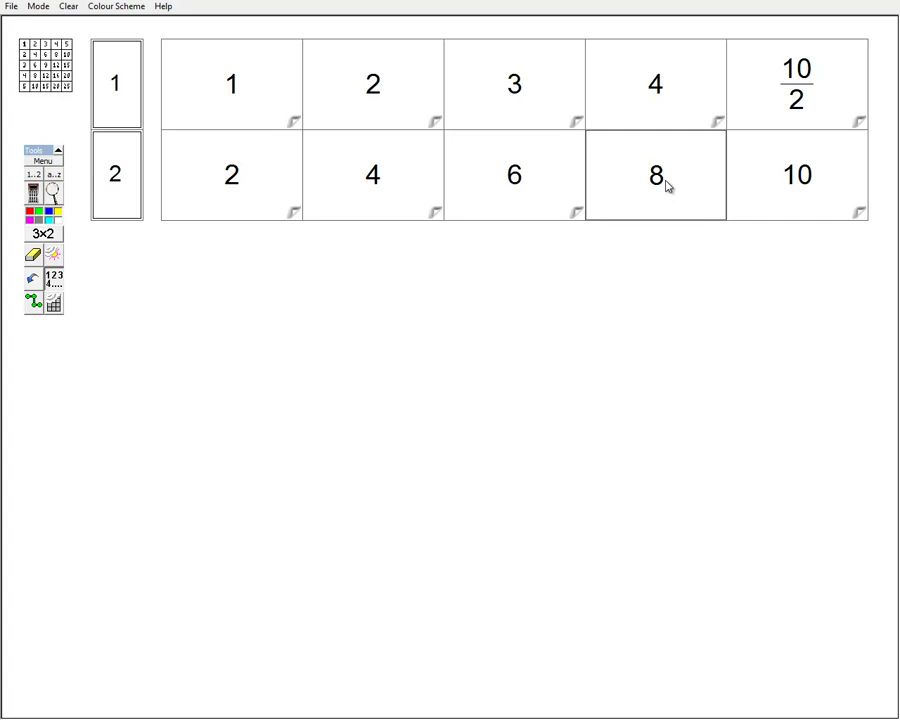
left_click_drag(667, 186, 249, 193)
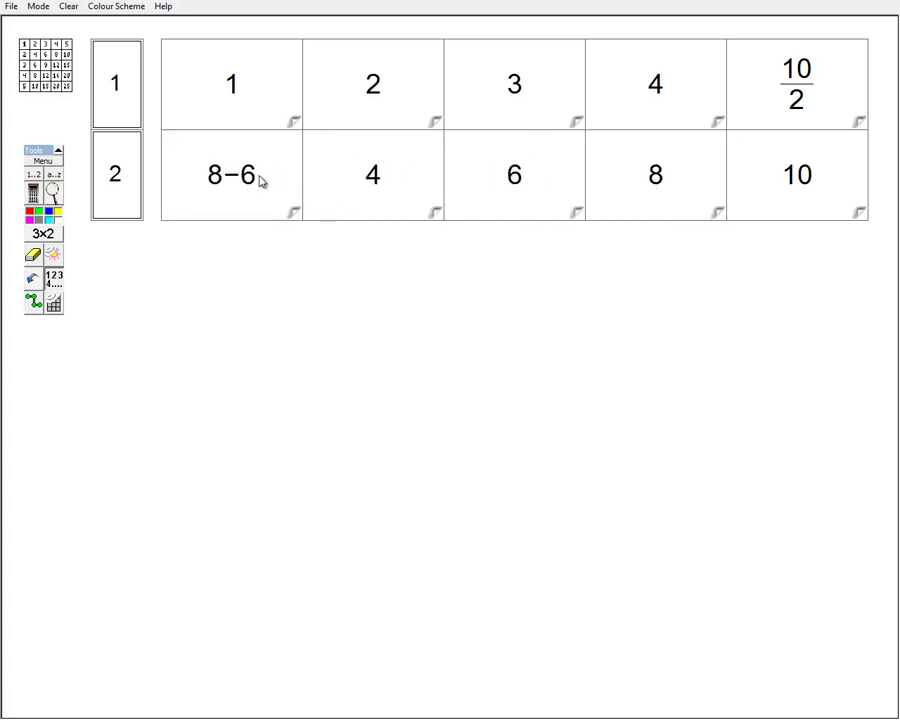
left_click_drag(260, 185, 275, 94)
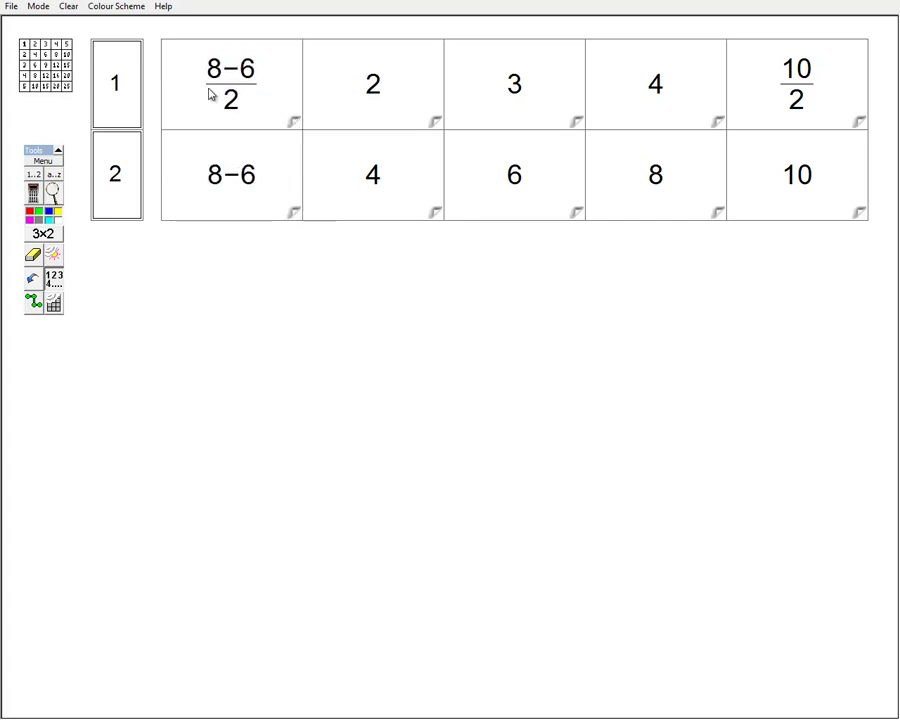